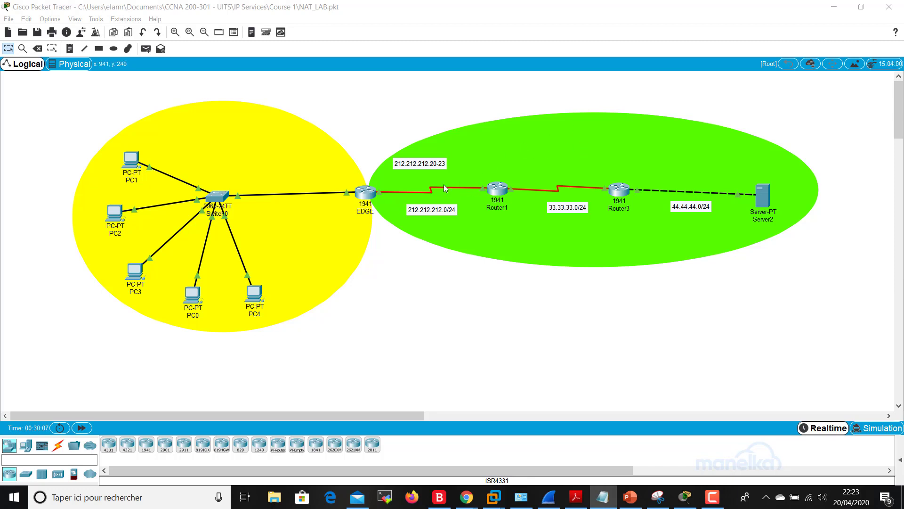
Open the EDGE router's command line interface, bring up its prompt and enlarge the window to full screen
{"action": "left_click", "coordinate": [367, 193]}
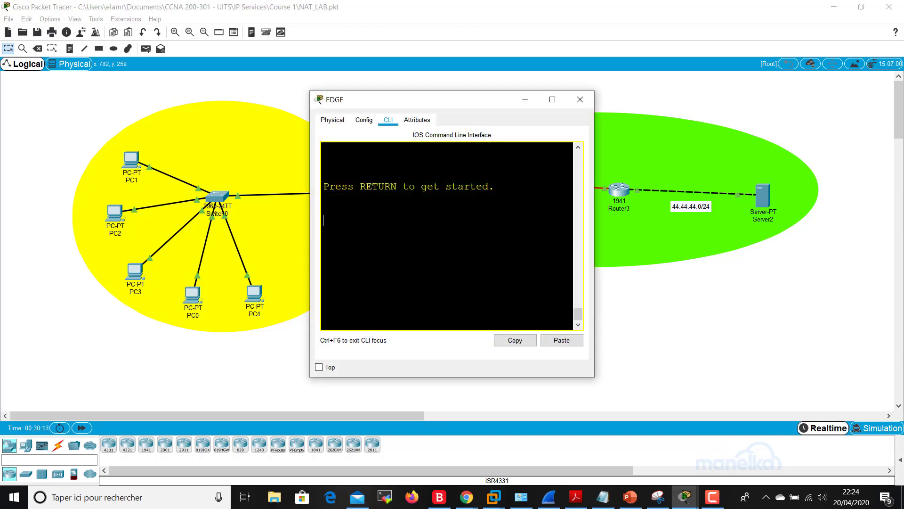
{"action": "key", "text": "Return"}
{"action": "key", "text": "Return"}
{"action": "key", "text": "Return"}
{"action": "key", "text": "Return"}
{"action": "key", "text": "Return"}
{"action": "key", "text": "Return"}
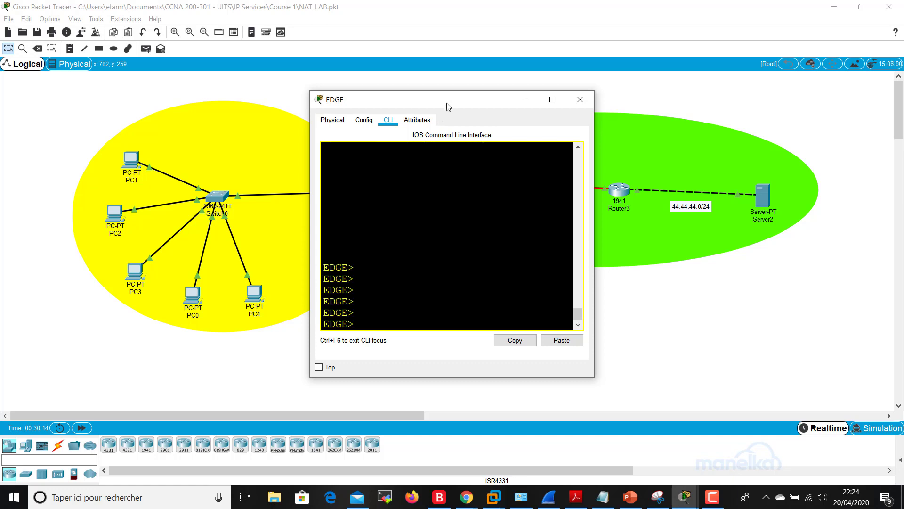
{"action": "double_click", "coordinate": [446, 101]}
Enter privileged EXEC mode on the EDGE router with the enable command
{"action": "type", "text": "en"}
{"action": "key", "text": "Tab"}
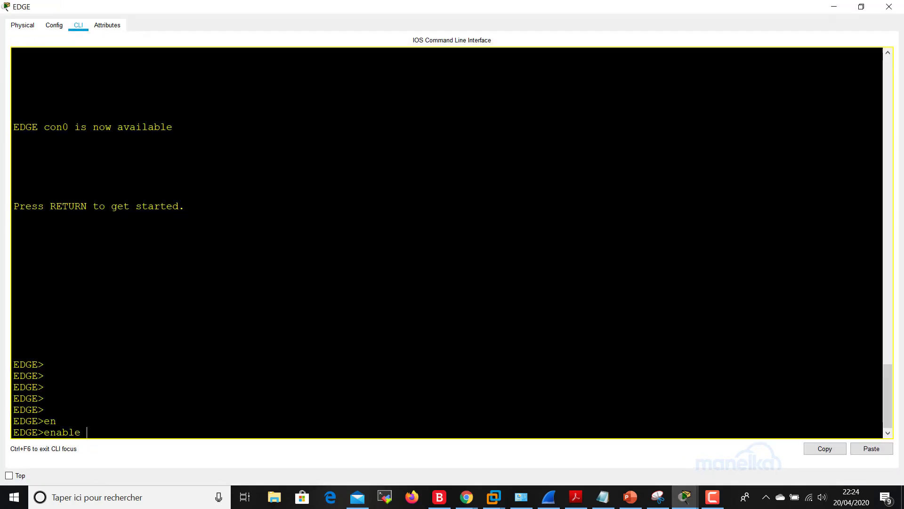
{"action": "key", "text": "Return"}
{"action": "key", "text": "Return"}
{"action": "key", "text": "Return"}
{"action": "key", "text": "Return"}
Display the router's interface summary with show ip interface brief
{"action": "type", "text": "cib"}
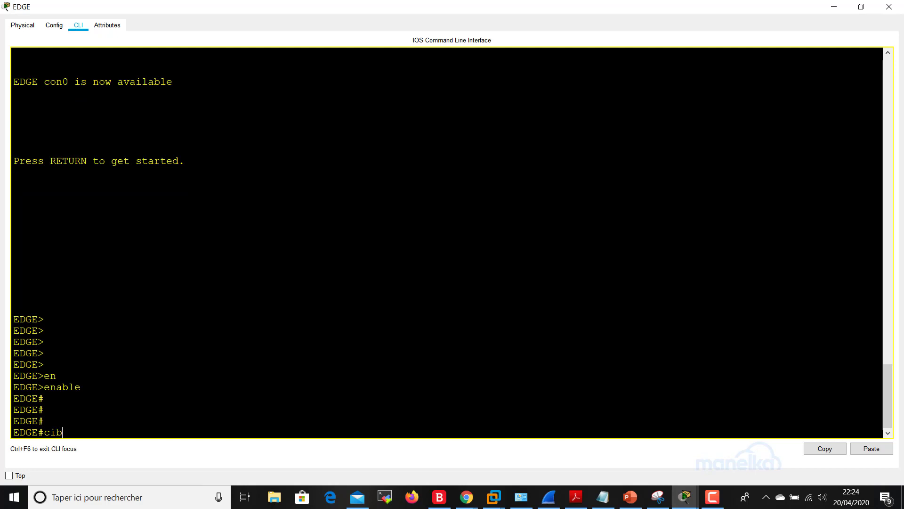
{"action": "key", "text": "BackSpace"}
{"action": "key", "text": "BackSpace"}
{"action": "key", "text": "BackSpace"}
{"action": "type", "text": "sgh"}
{"action": "key", "text": "Tab"}
{"action": "key", "text": "BackSpace"}
{"action": "key", "text": "BackSpace"}
{"action": "type", "text": "h"}
{"action": "key", "text": "Tab"}
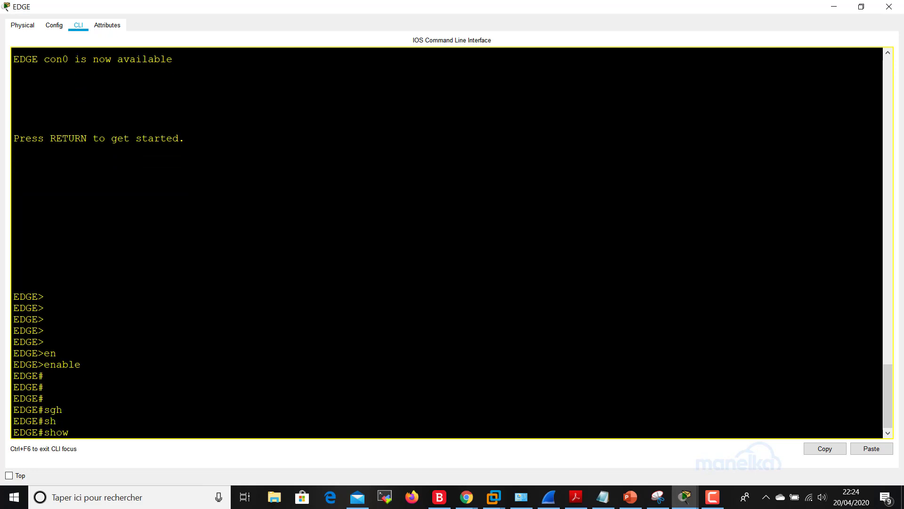
{"action": "type", "text": "ip in"}
{"action": "key", "text": "Tab"}
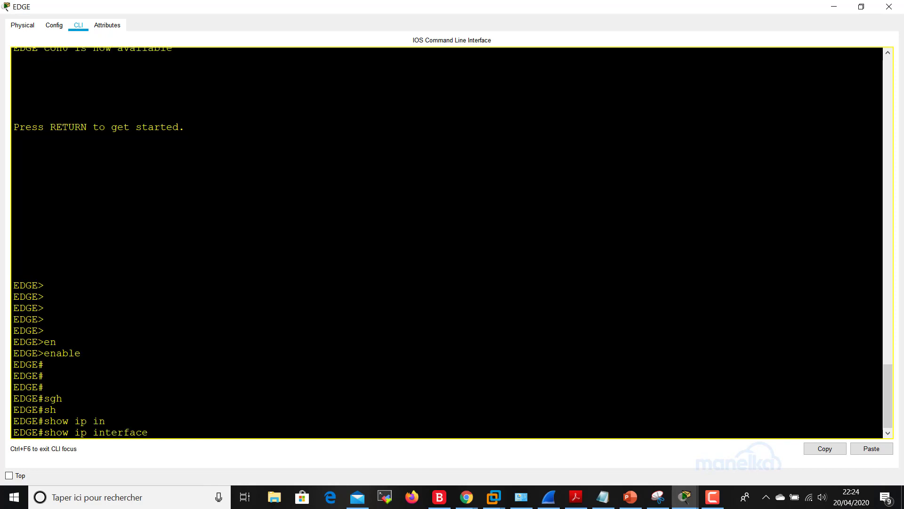
{"action": "type", "text": "bri"}
{"action": "key", "text": "Tab"}
{"action": "key", "text": "Return"}
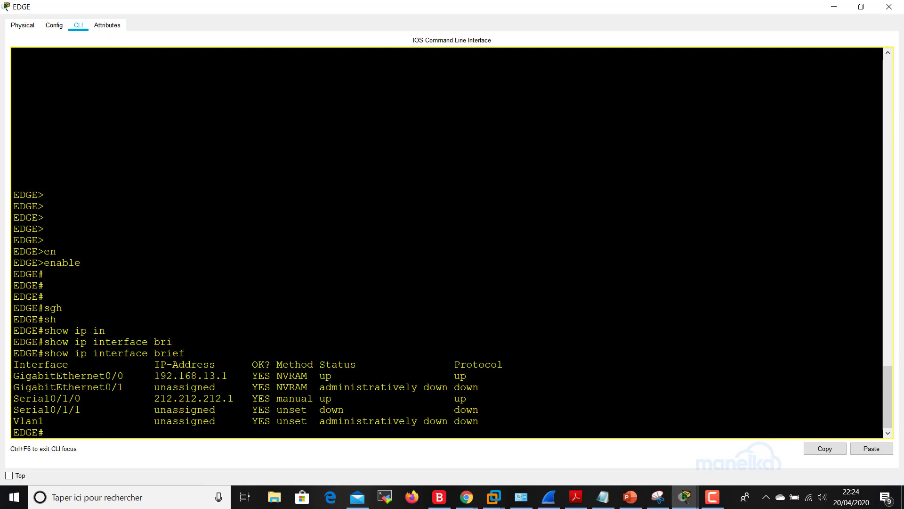
Examine the IP addresses of GigabitEthernet0/0 and Serial0/1/0 in the interface summary
{"action": "left_click_drag", "start_coordinate": [56, 375], "coordinate": [220, 375]}
{"action": "left_click_drag", "start_coordinate": [63, 398], "coordinate": [228, 409]}
{"action": "left_click", "coordinate": [228, 409]}
{"action": "key", "text": "Return"}
{"action": "key", "text": "Return"}
{"action": "key", "text": "Return"}
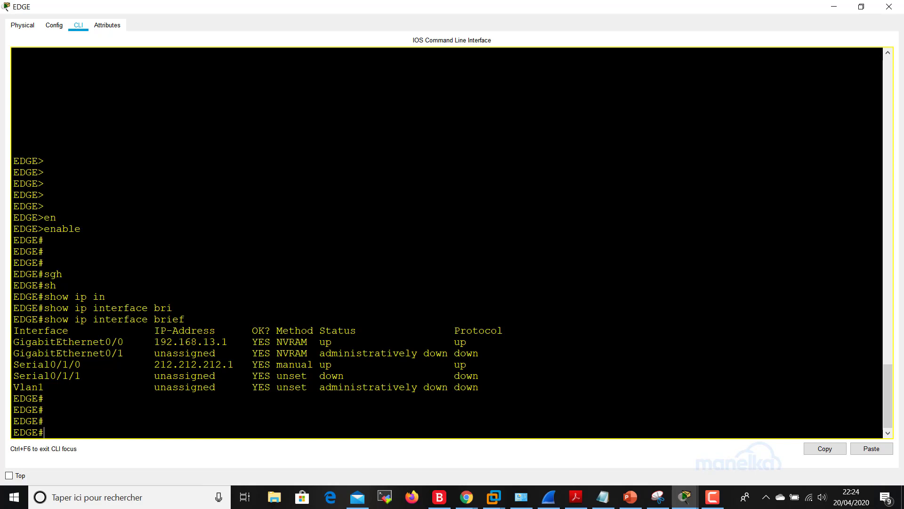
Enter global configuration mode on the EDGE router with configure t
{"action": "type", "text": "cibf"}
{"action": "key", "text": "BackSpace"}
{"action": "key", "text": "BackSpace"}
{"action": "type", "text": "ib"}
{"action": "key", "text": "BackSpace"}
{"action": "key", "text": "BackSpace"}
{"action": "type", "text": "on"}
{"action": "key", "text": "Tab"}
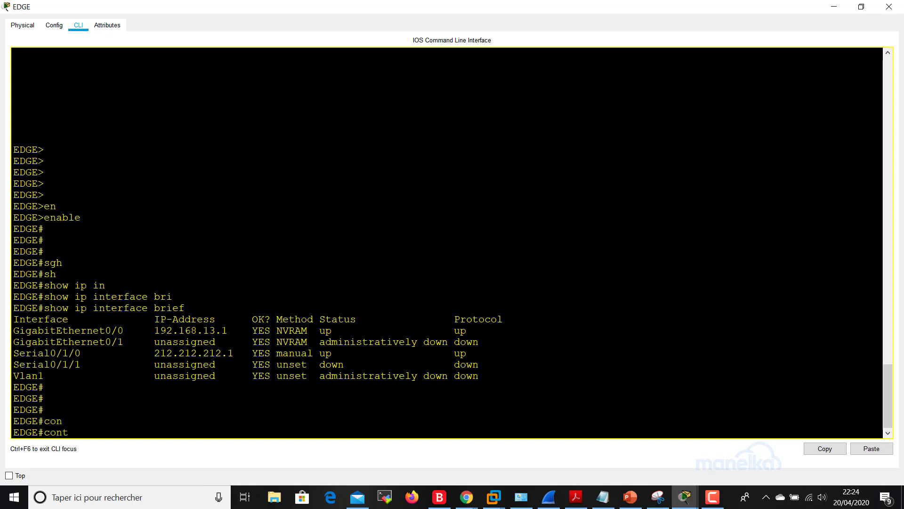
{"action": "type", "text": "f"}
{"action": "key", "text": "Tab"}
{"action": "type", "text": "t"}
{"action": "key", "text": "Return"}
{"action": "key", "text": "Return"}
{"action": "key", "text": "Return"}
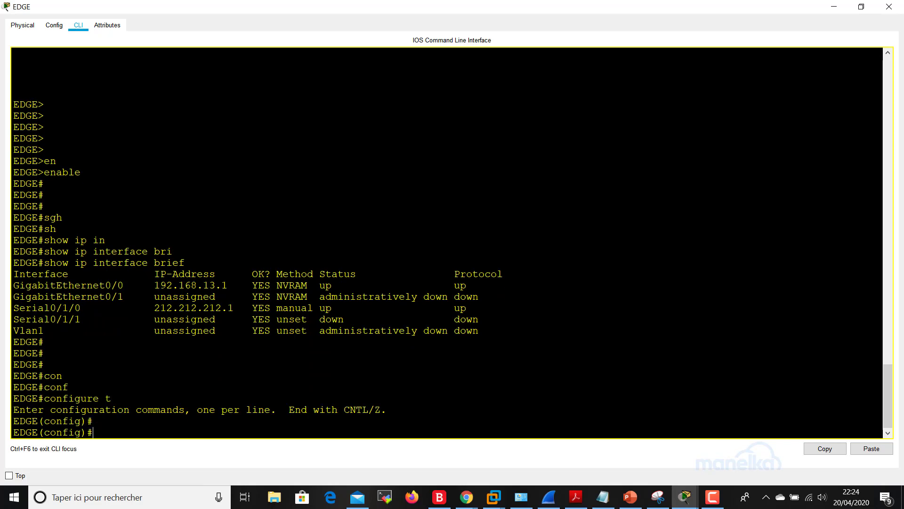
Set interface gi0/0 as the NAT inside interface with ip nat inside, and exit interface configuration
{"action": "type", "text": "inter"}
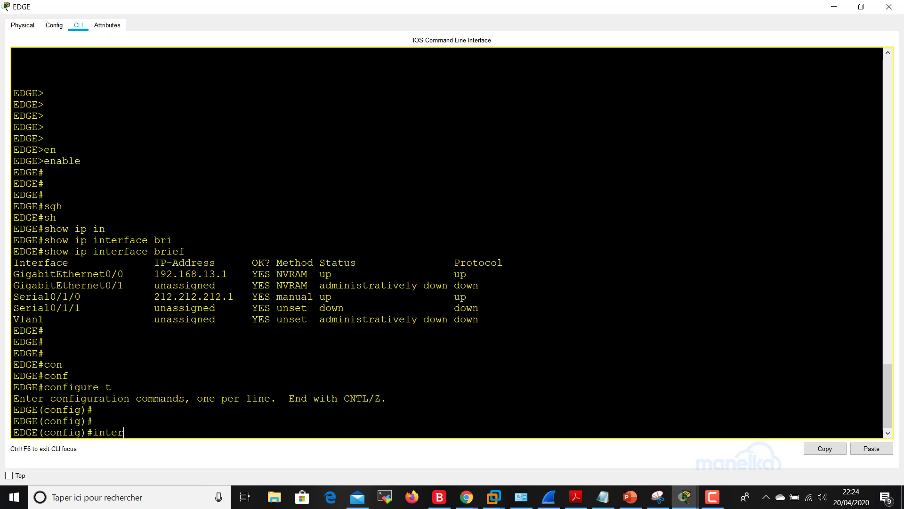
{"action": "type", "text": " gi0/0"}
{"action": "key", "text": "Return"}
{"action": "type", "text": "ip na"}
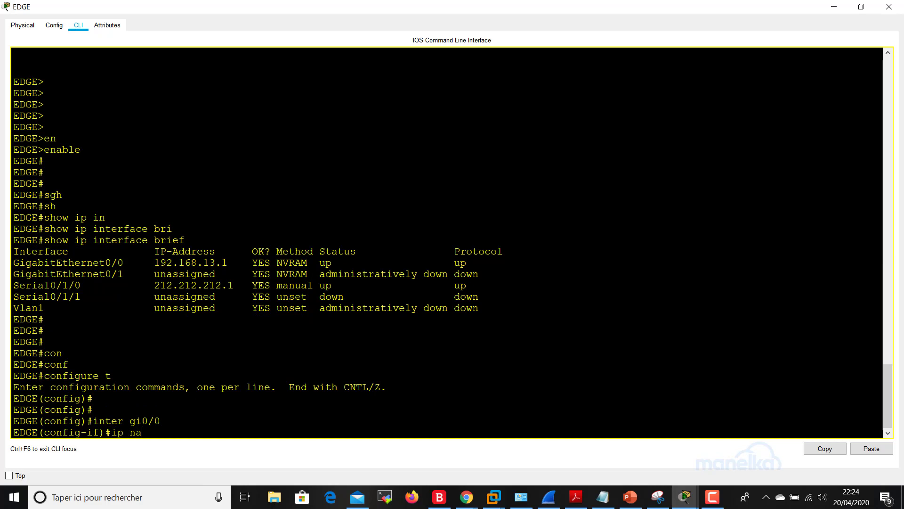
{"action": "key", "text": "Tab"}
{"action": "type", "text": "in"}
{"action": "key", "text": "Tab"}
{"action": "key", "text": "Return"}
{"action": "key", "text": "Return"}
{"action": "type", "text": "ex"}
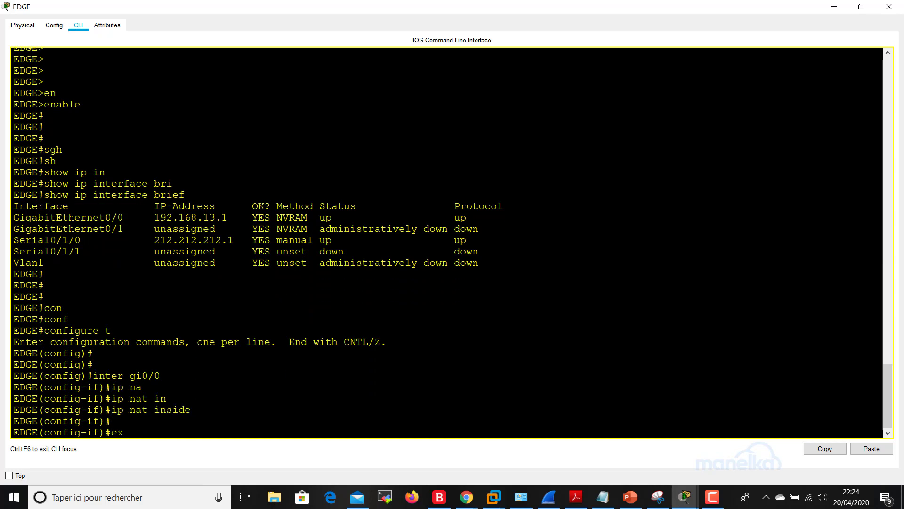
{"action": "type", "text": "i"}
{"action": "key", "text": "Return"}
Set interface s0/1/0 as the NAT outside interface with ip nat outside
{"action": "type", "text": "intee"}
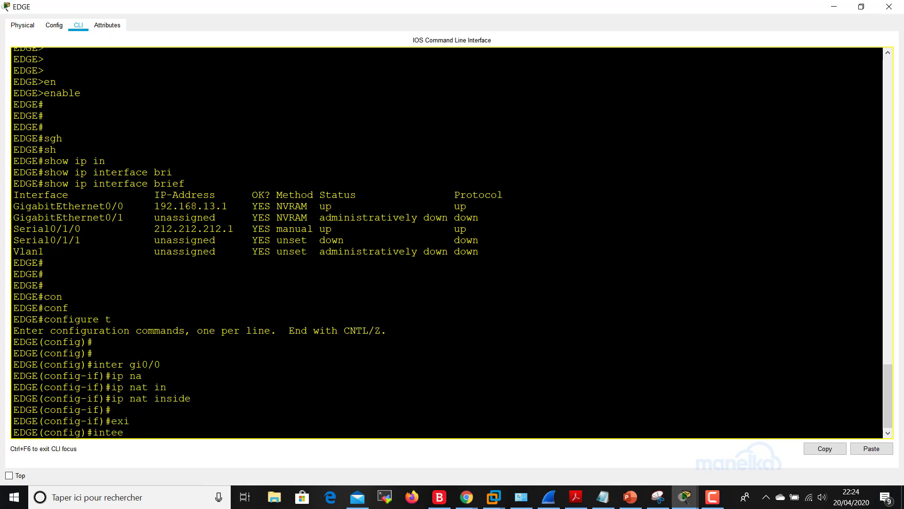
{"action": "key", "text": "BackSpace"}
{"action": "type", "text": "r"}
{"action": "key", "text": "Tab"}
{"action": "type", "text": "s0/"}
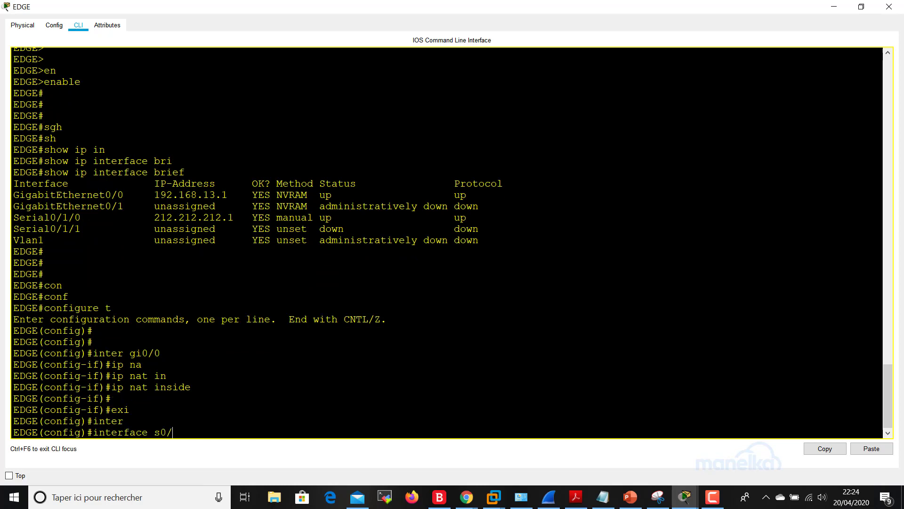
{"action": "type", "text": "1/0"}
{"action": "key", "text": "BackSpace"}
{"action": "type", "text": "0"}
{"action": "key", "text": "Return"}
{"action": "type", "text": "ip"}
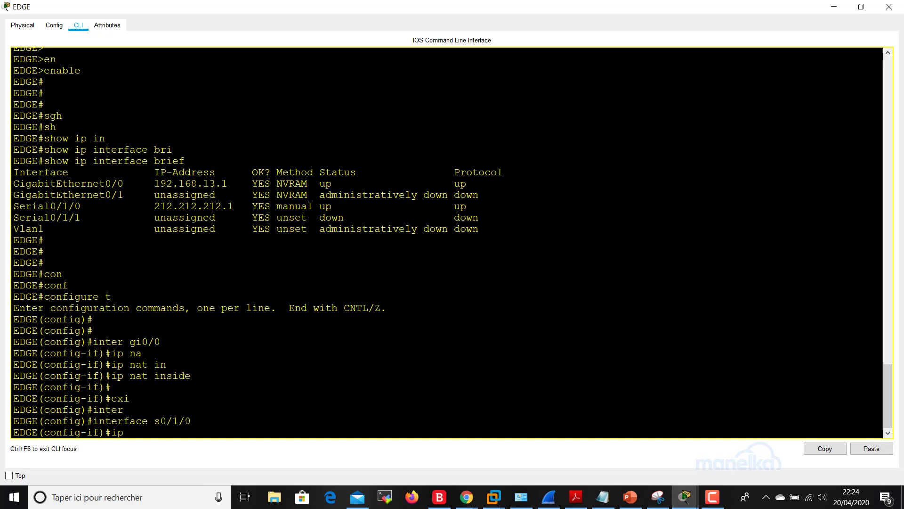
{"action": "type", "text": " na"}
{"action": "key", "text": "Tab"}
{"action": "type", "text": "ou"}
{"action": "key", "text": "Tab"}
{"action": "key", "text": "Return"}
{"action": "key", "text": "Return"}
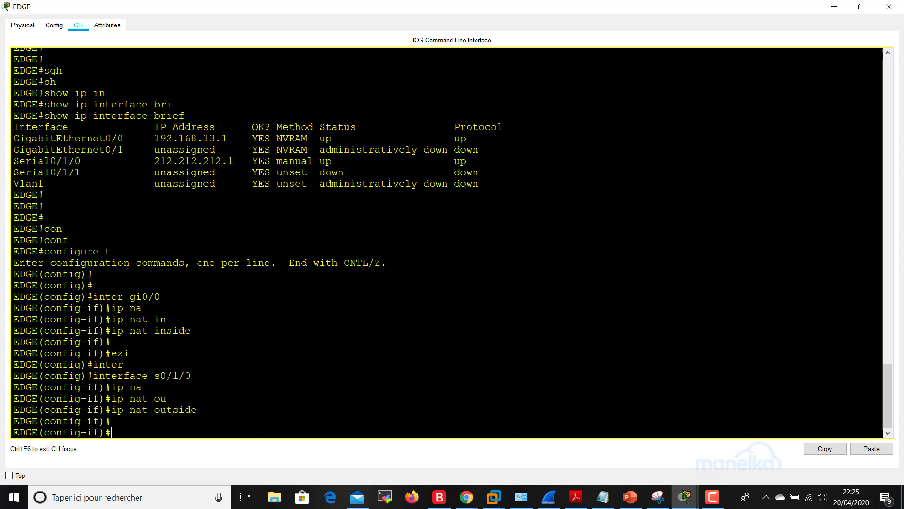
Exit interface configuration and save the running configuration with do wr
{"action": "key", "text": "Return"}
{"action": "type", "text": "exit"}
{"action": "key", "text": "Return"}
{"action": "type", "text": "do wr"}
{"action": "key", "text": "Return"}
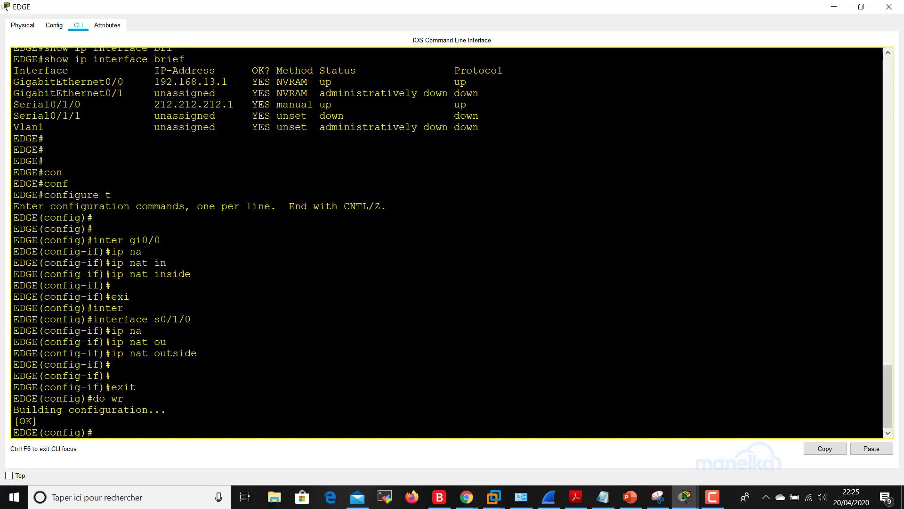
Return to the topology and change the public address range note above the EDGE-Router1 link to 212.212.212.20-22
{"action": "left_click", "coordinate": [834, 7]}
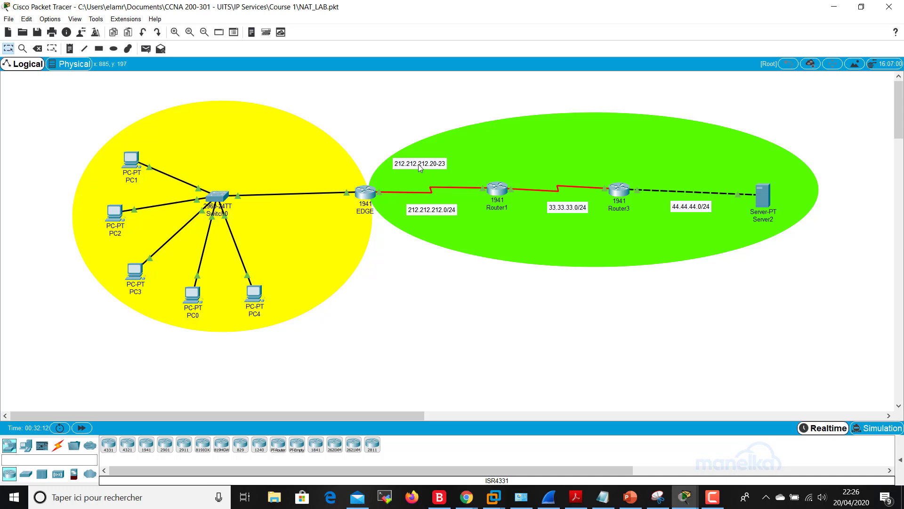
{"action": "left_click", "coordinate": [444, 167]}
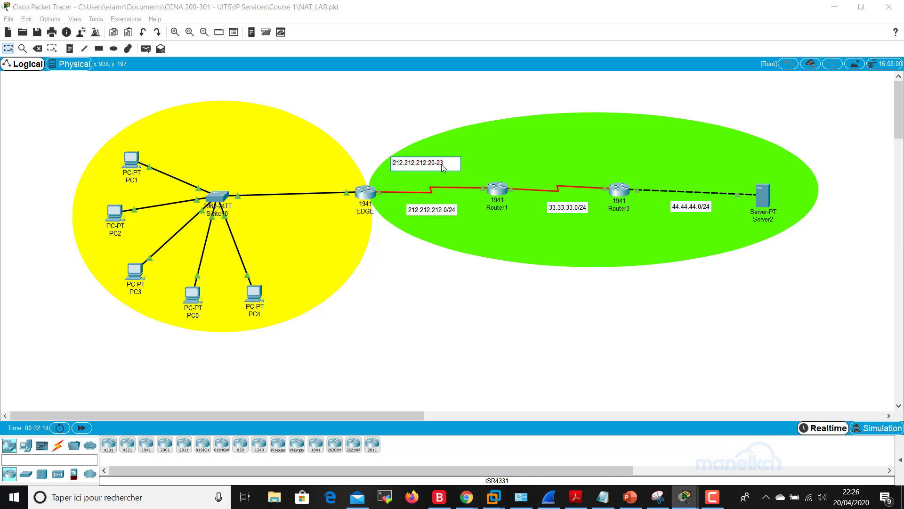
{"action": "double_click", "coordinate": [441, 163]}
{"action": "type", "text": "22"}
{"action": "left_click", "coordinate": [411, 266]}
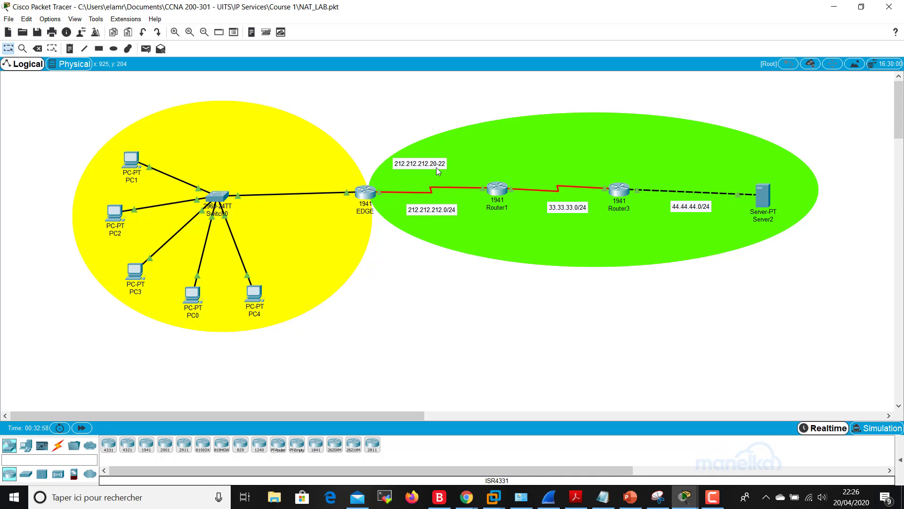
Reopen the EDGE router's command line at full screen with a fresh global configuration prompt
{"action": "left_click", "coordinate": [366, 193]}
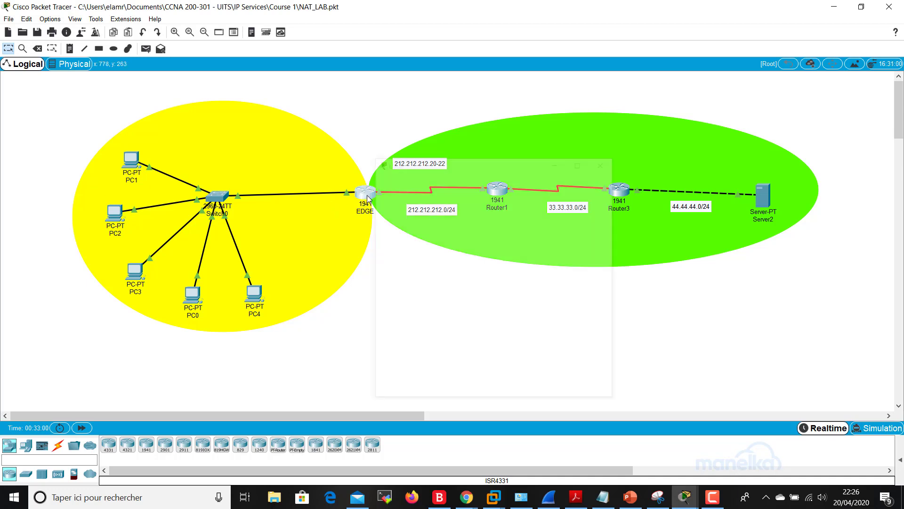
{"action": "scroll", "coordinate": [474, 300], "scroll_direction": "down", "scroll_amount": 18}
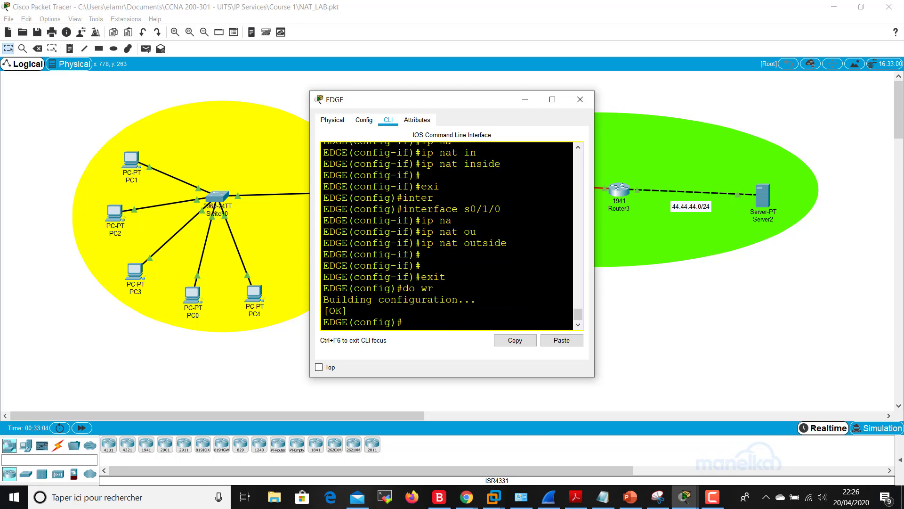
{"action": "left_click", "coordinate": [552, 99]}
{"action": "key", "text": "Return"}
{"action": "key", "text": "Return"}
{"action": "key", "text": "Return"}
{"action": "key", "text": "Return"}
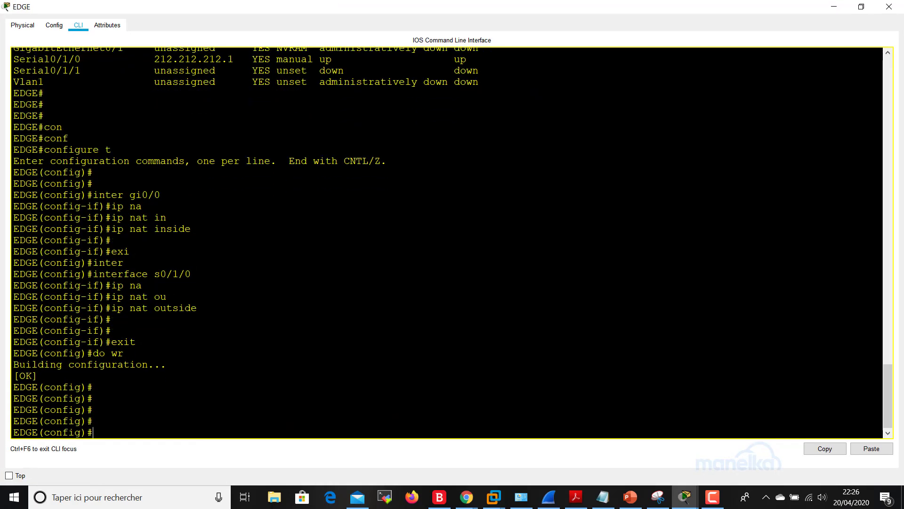
{"action": "key", "text": "Return"}
{"action": "key", "text": "Return"}
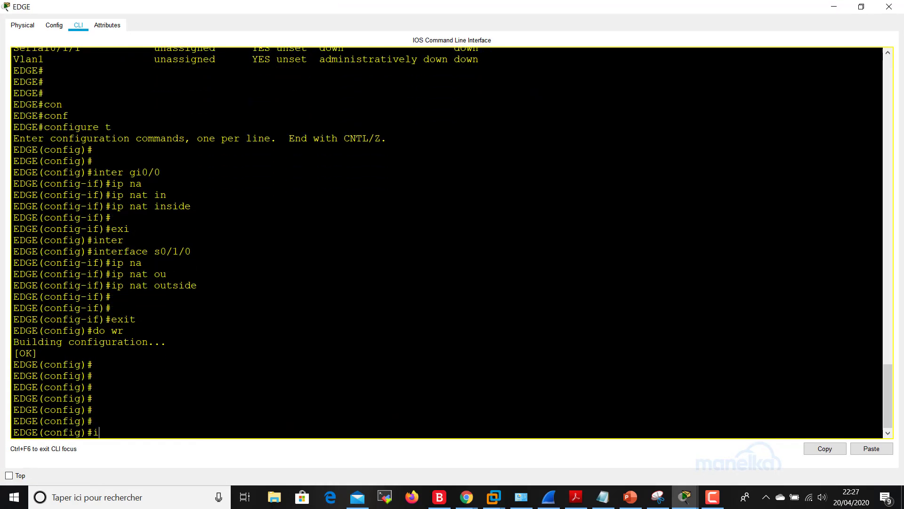
Start an ip nat command in global configuration mode and display its available options
{"action": "type", "text": "ip na"}
{"action": "key", "text": "Tab"}
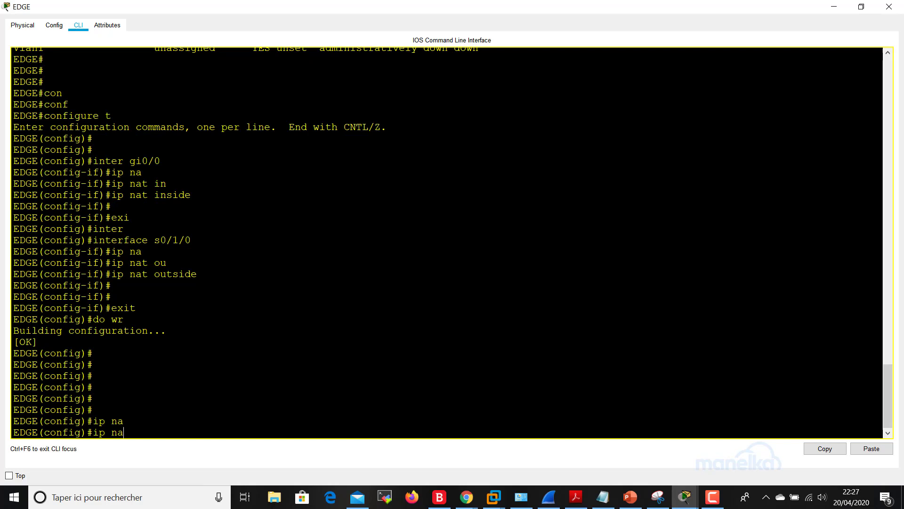
{"action": "type", "text": "r"}
{"action": "key", "text": "Tab"}
{"action": "key", "text": "BackSpace"}
{"action": "type", "text": "t"}
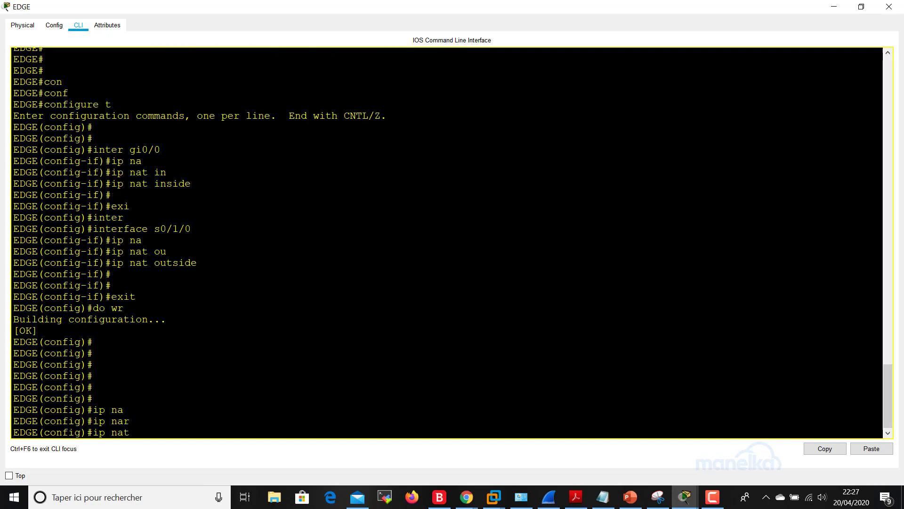
{"action": "type", "text": " ?"}
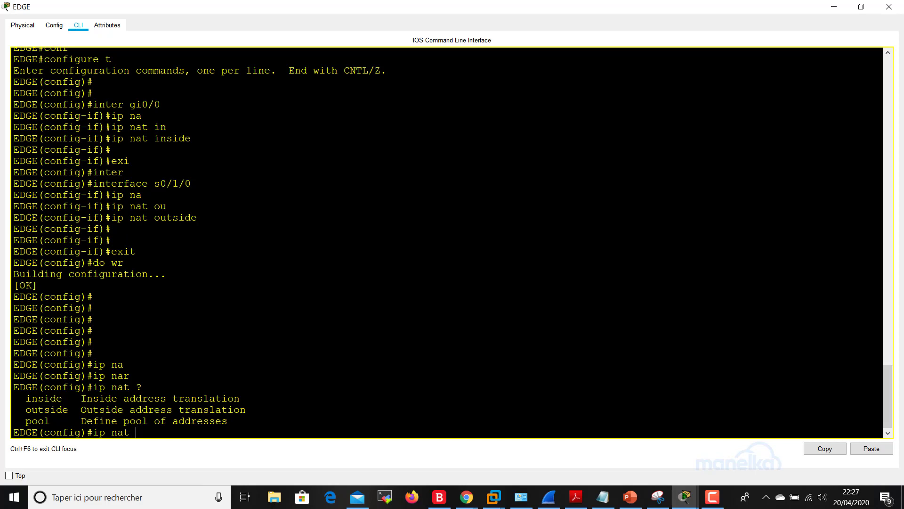
Begin defining NAT pool MY-POOL with start address 212.212.212.20, consulting the command help for each argument
{"action": "type", "text": "poo"}
{"action": "key", "text": "Tab"}
{"action": "type", "text": "?"}
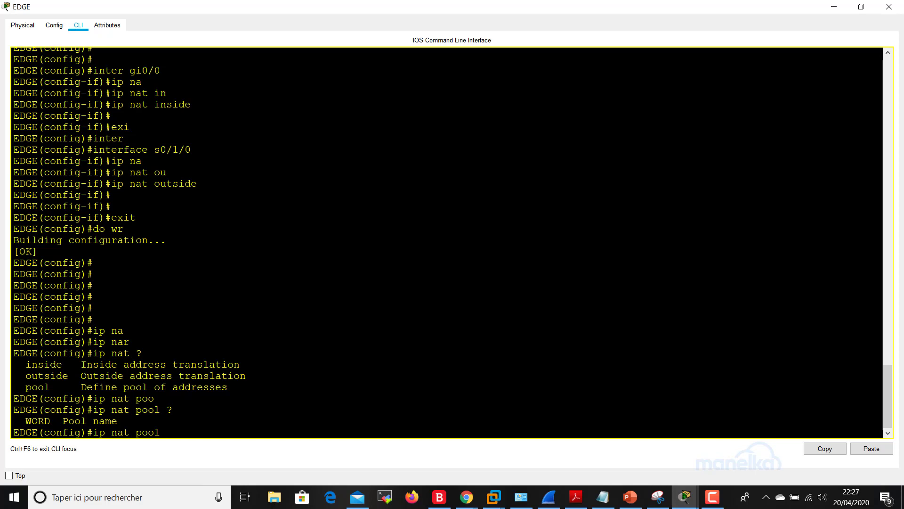
{"action": "type", "text": "MY-POOL ?"}
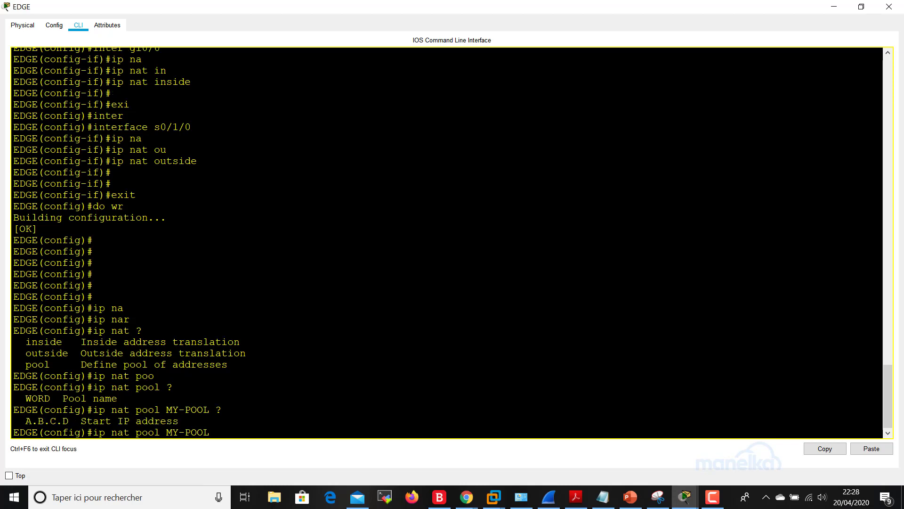
{"action": "type", "text": "212.212.212.20"}
{"action": "type", "text": "?"}
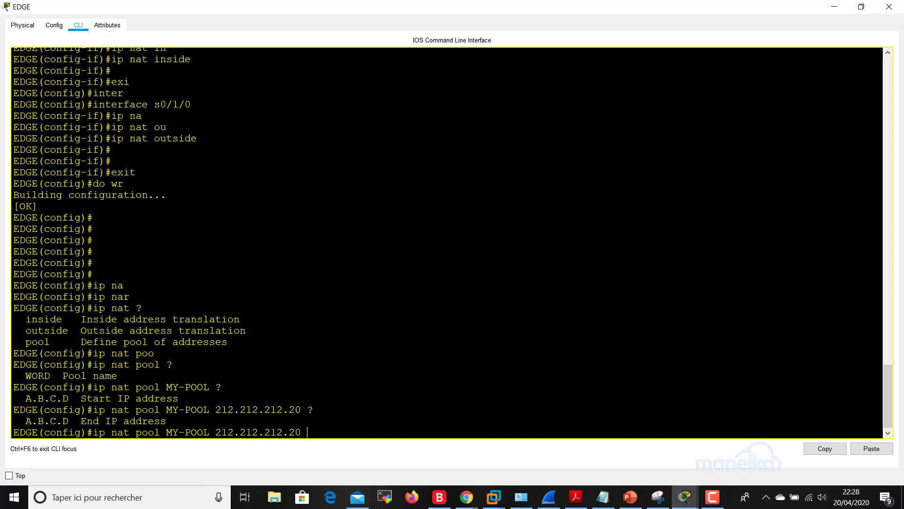
Complete the MY-POOL definition with end address 212.212.212.22 and netmask 255.255.255.0
{"action": "type", "text": " 212.212.212.22 n"}
{"action": "key", "text": "BackSpace"}
{"action": "type", "text": "?"}
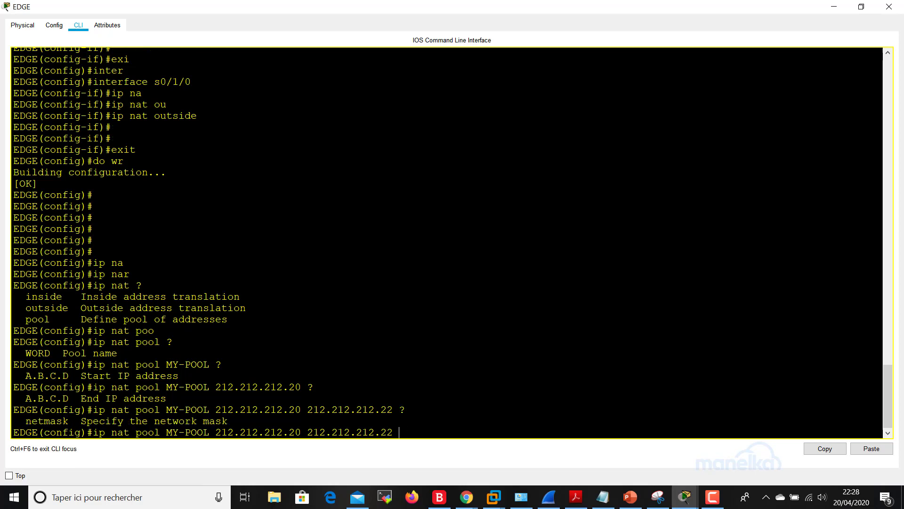
{"action": "type", "text": "ne"}
{"action": "key", "text": "Tab"}
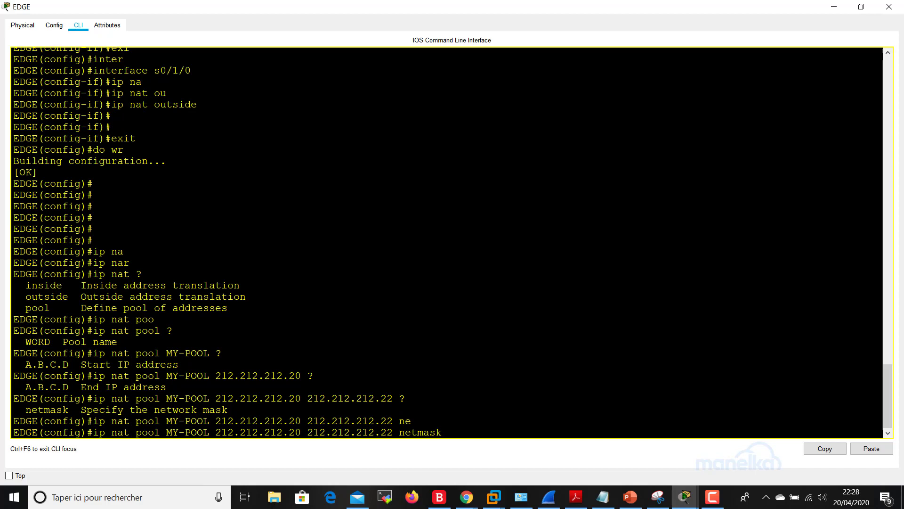
{"action": "type", "text": "255.255.2"}
{"action": "type", "text": "55.255.0"}
{"action": "key", "text": "Return"}
{"action": "key", "text": "Return"}
{"action": "key", "text": "Return"}
{"action": "key", "text": "Return"}
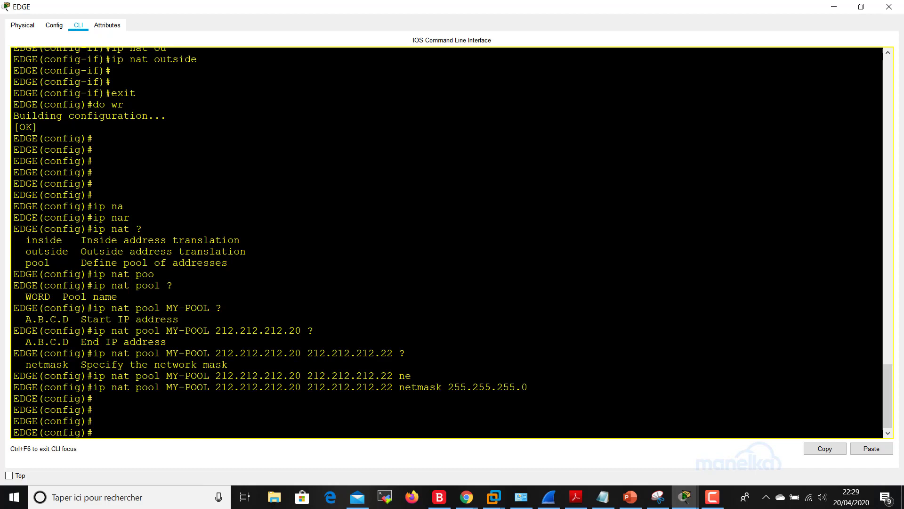
Start an access-list command in global configuration mode and display its available number ranges
{"action": "type", "text": "a"}
{"action": "key", "text": "Tab"}
{"action": "type", "text": "c"}
{"action": "key", "text": "Tab"}
{"action": "type", "text": "?"}
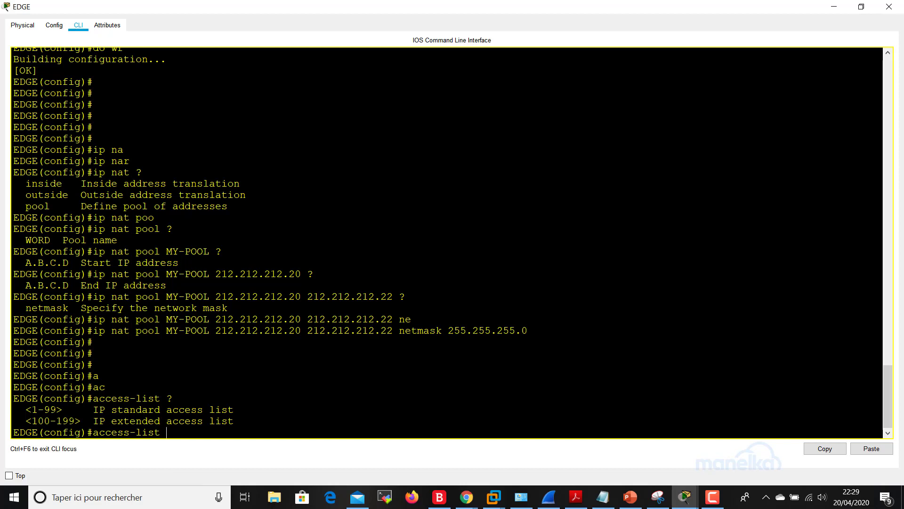
Choose standard access list number 10 and consult the command help for the available actions
{"action": "type", "text": "1"}
{"action": "left_click_drag", "start_coordinate": [32, 409], "coordinate": [57, 409]}
{"action": "left_click", "coordinate": [51, 410]}
{"action": "type", "text": "0 ,"}
{"action": "key", "text": "BackSpace"}
{"action": "type", "text": "?"}
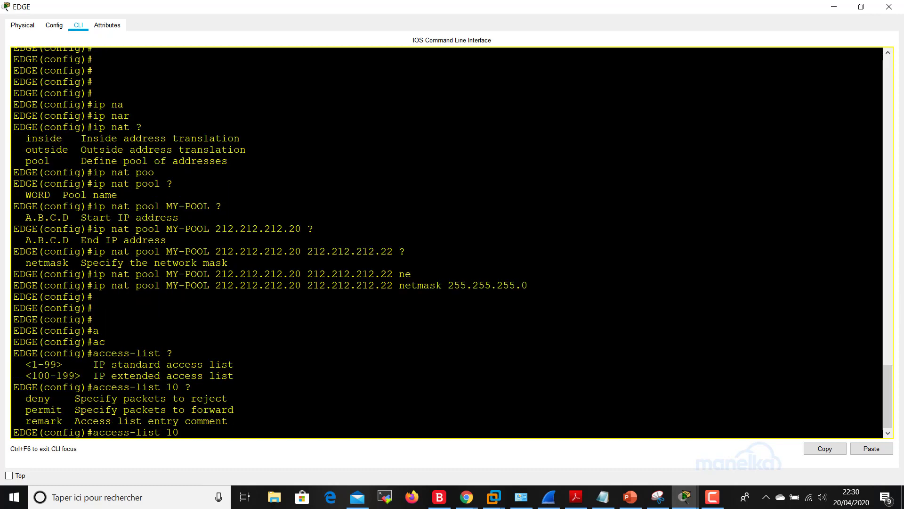
Complete access list 10 to permit network 192.168.13.0 with wildcard 0.0.0.255, consulting the help for the permit arguments
{"action": "type", "text": "per"}
{"action": "key", "text": "Tab"}
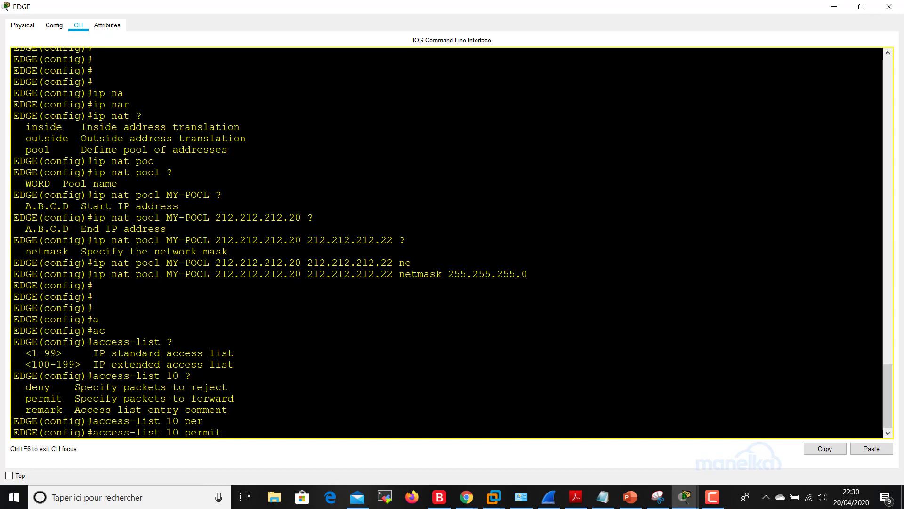
{"action": "type", "text": "?"}
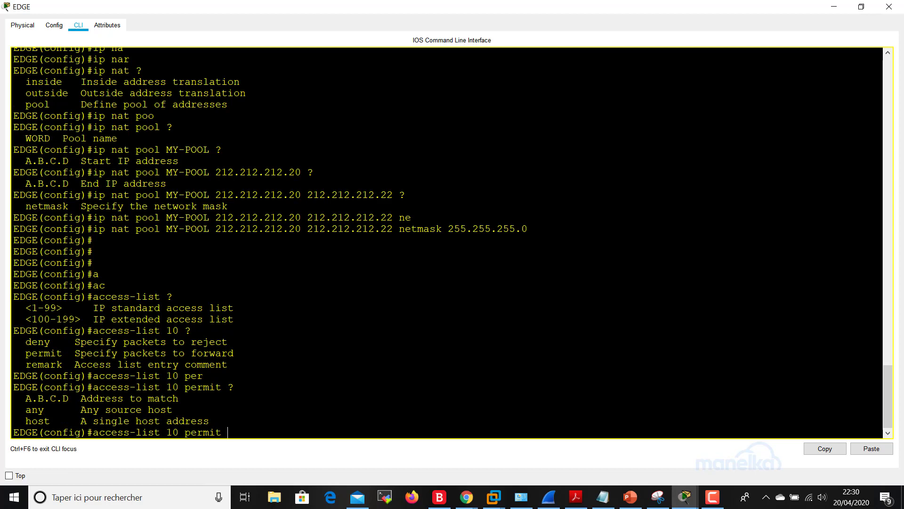
{"action": "type", "text": "192.168.13.0 ?"}
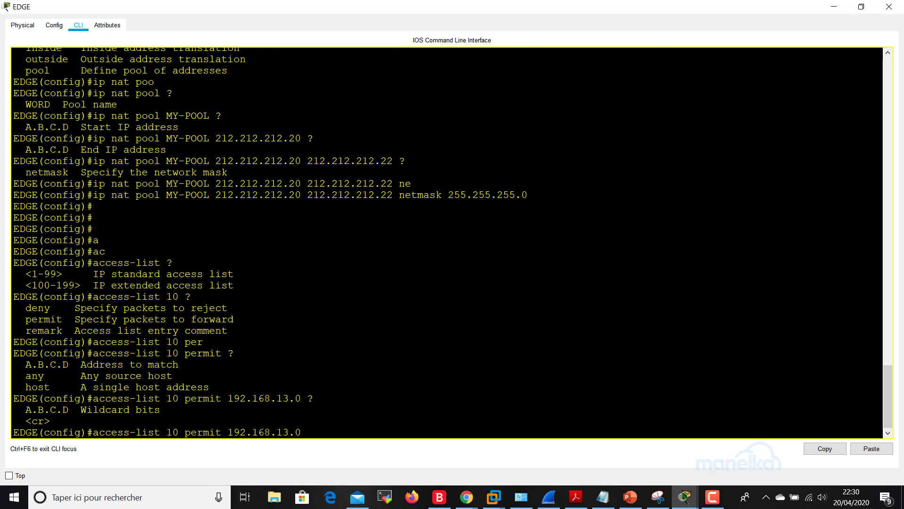
{"action": "type", "text": "0.0.0.255"}
{"action": "key", "text": "Return"}
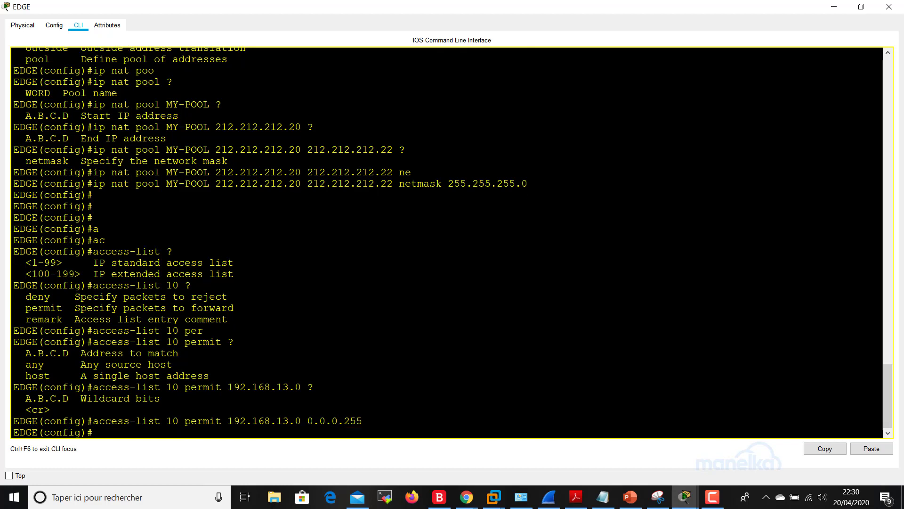
{"action": "key", "text": "Return"}
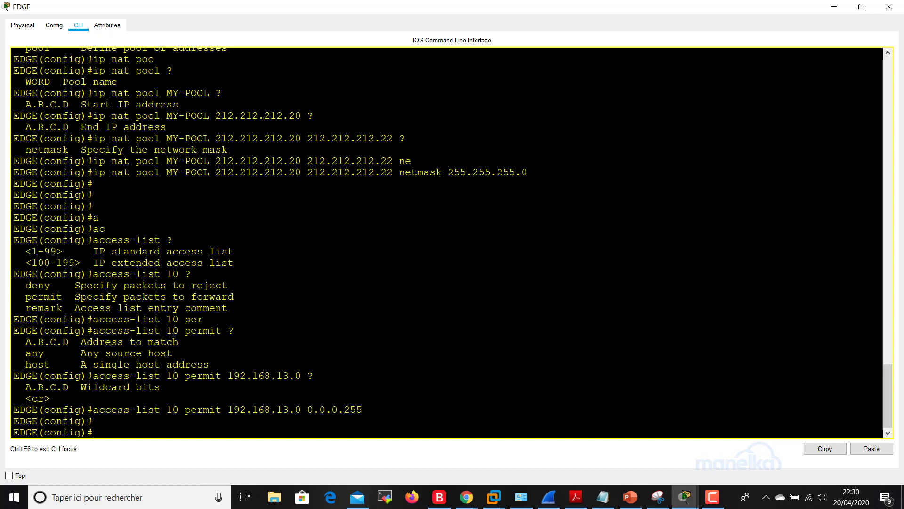
Examine how the network permitted by access list 10 relates to the address range of the MY-POOL definition
{"action": "left_click_drag", "start_coordinate": [105, 409], "coordinate": [173, 409]}
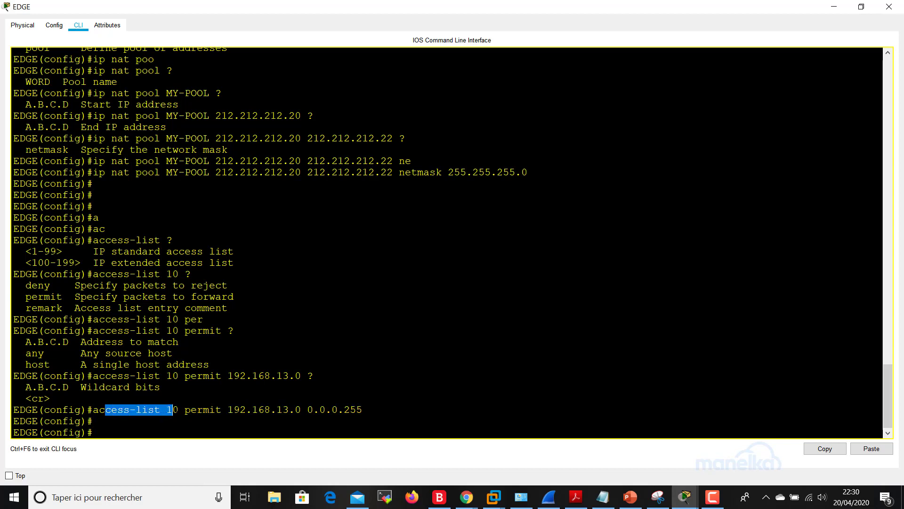
{"action": "left_click_drag", "start_coordinate": [105, 172], "coordinate": [528, 181]}
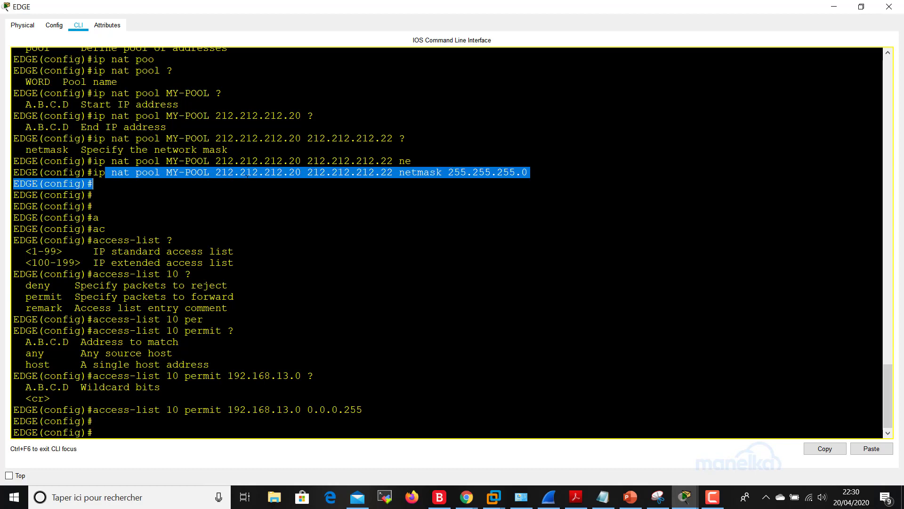
{"action": "left_click", "coordinate": [529, 182]}
{"action": "left_click_drag", "start_coordinate": [227, 409], "coordinate": [283, 409]}
{"action": "left_click", "coordinate": [252, 409]}
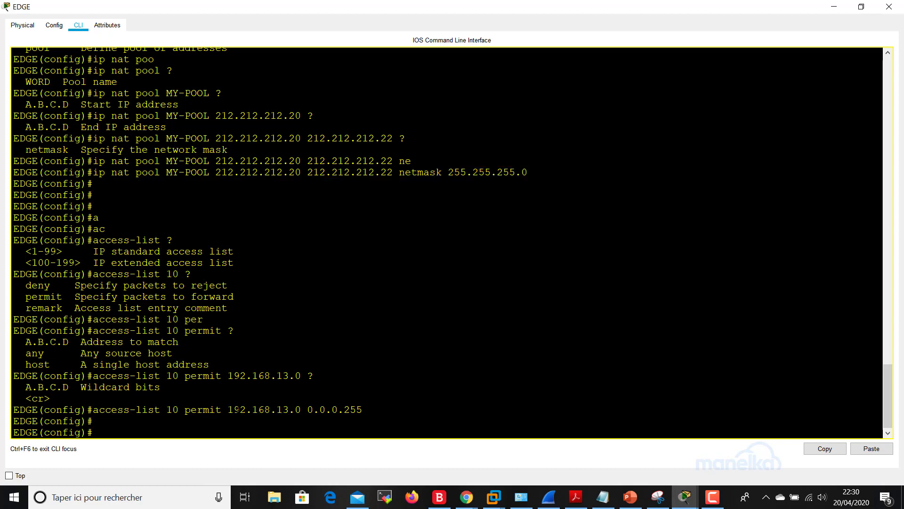
{"action": "left_click_drag", "start_coordinate": [230, 410], "coordinate": [299, 410]}
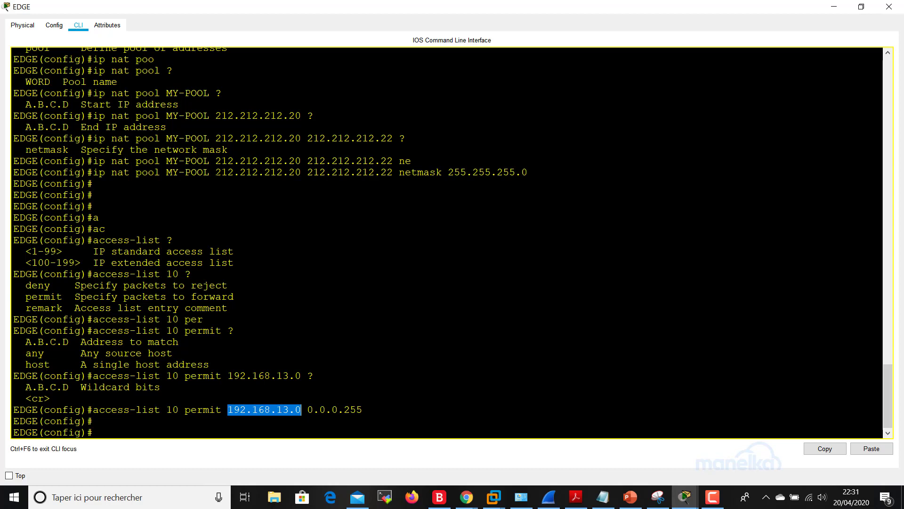
{"action": "left_click_drag", "start_coordinate": [216, 172], "coordinate": [301, 172]}
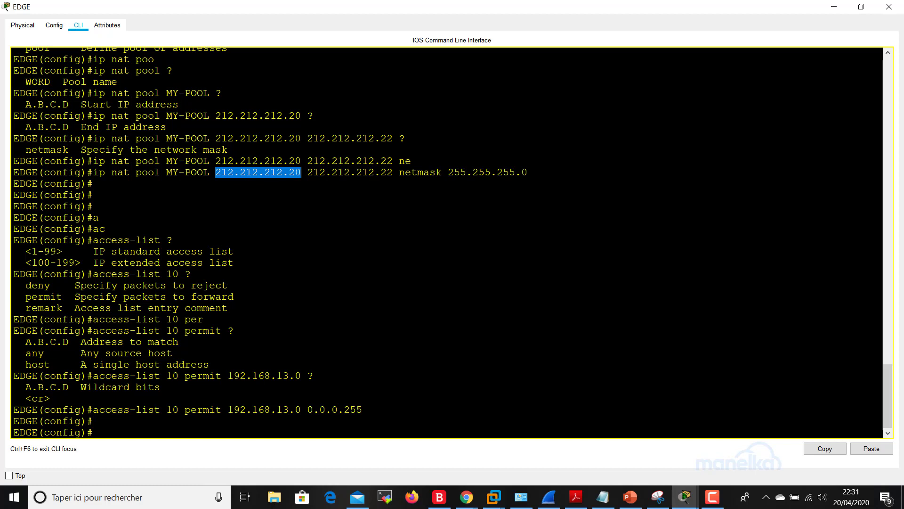
{"action": "left_click", "coordinate": [302, 173]}
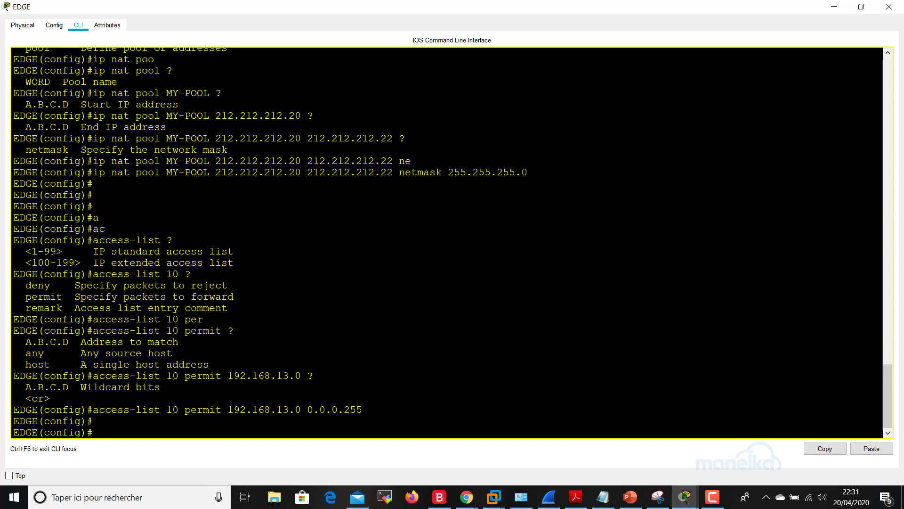
Begin an ip nat inside source command in global configuration mode, consulting the command help for each keyword
{"action": "type", "text": "ip na"}
{"action": "key", "text": "Tab"}
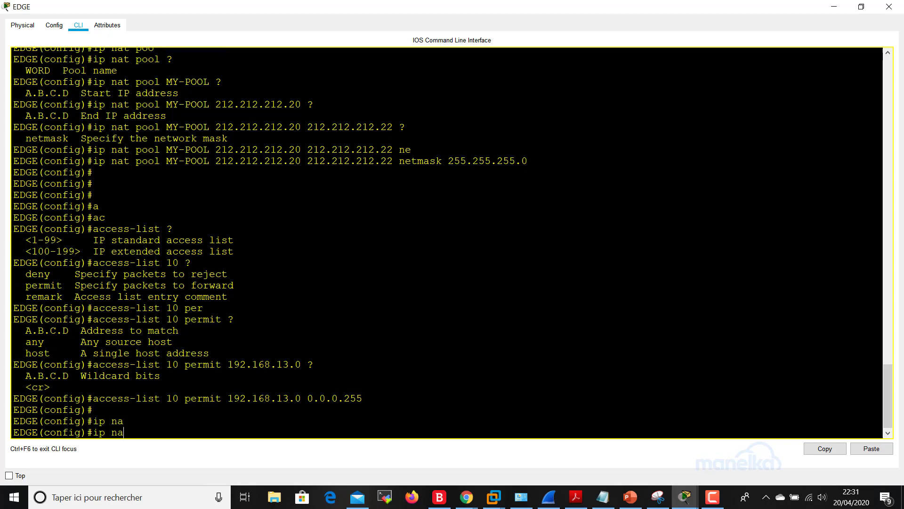
{"action": "type", "text": "t"}
{"action": "key", "text": "Tab"}
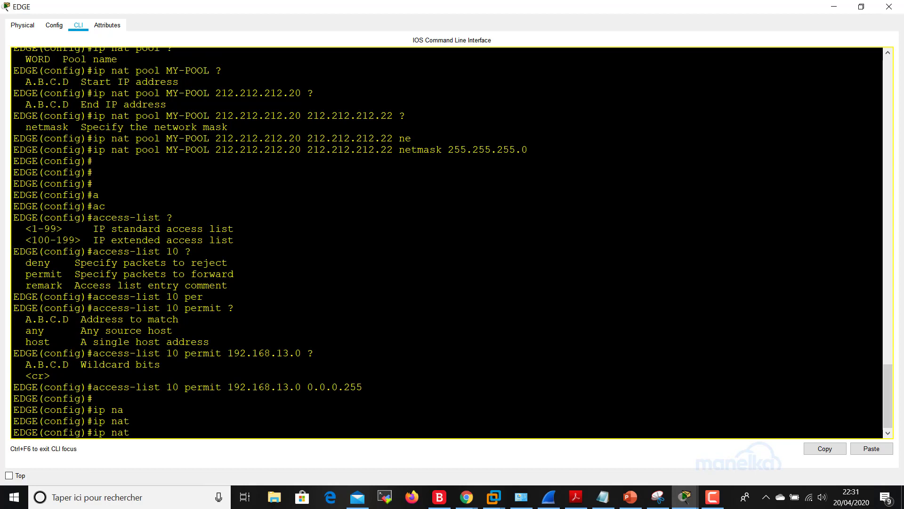
{"action": "type", "text": "in"}
{"action": "key", "text": "Tab"}
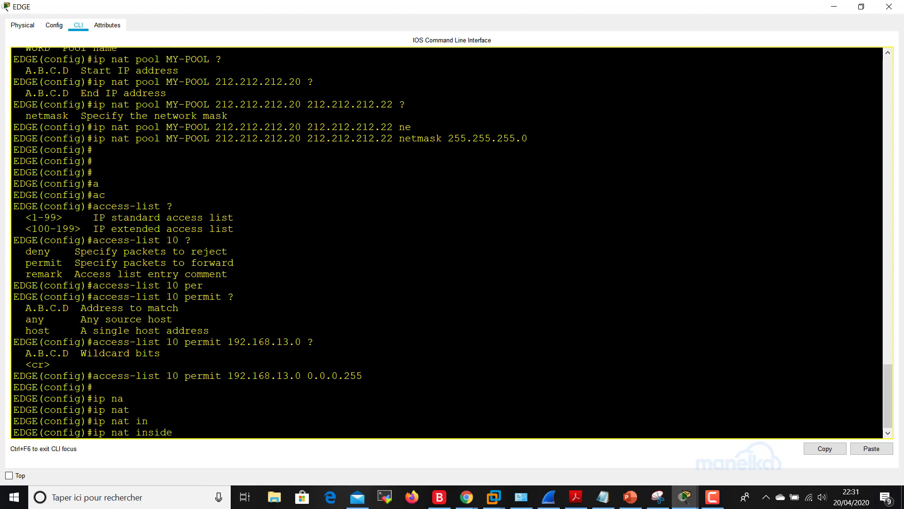
{"action": "type", "text": "?sou"}
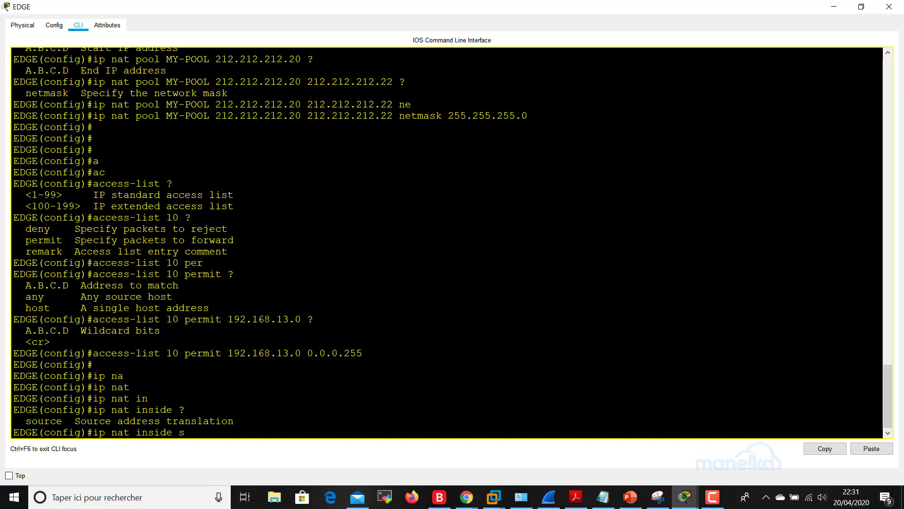
{"action": "key", "text": "Tab"}
{"action": "type", "text": "?"}
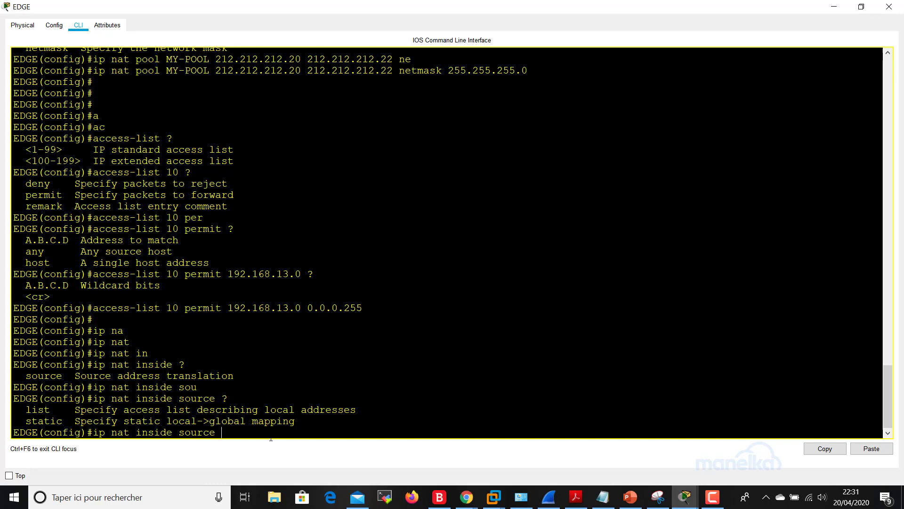
Set list 10 as the source of the inside NAT rule and display the options for its global addresses
{"action": "type", "text": "lis"}
{"action": "key", "text": "Tab"}
{"action": "type", "text": "?"}
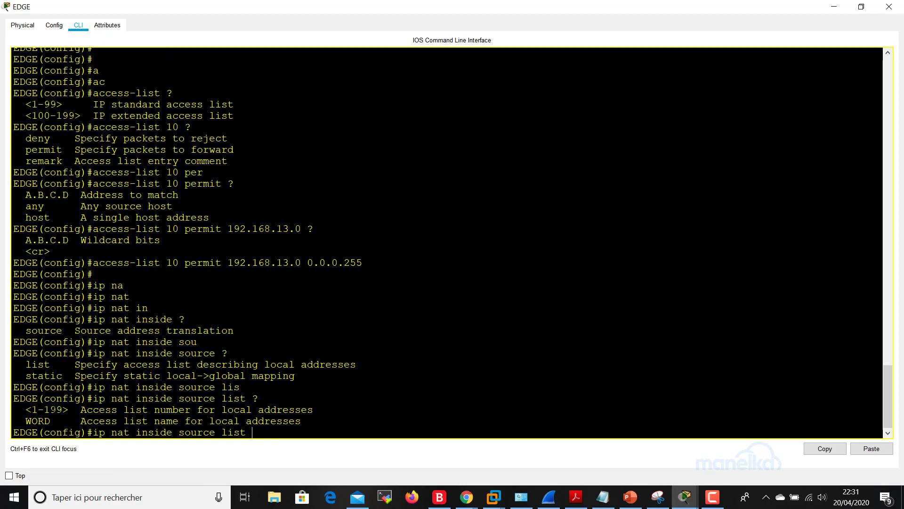
{"action": "double_click", "coordinate": [29, 421]}
{"action": "left_click", "coordinate": [253, 432]}
{"action": "type", "text": "10 P"}
{"action": "key", "text": "BackSpace"}
{"action": "type", "text": "?"}
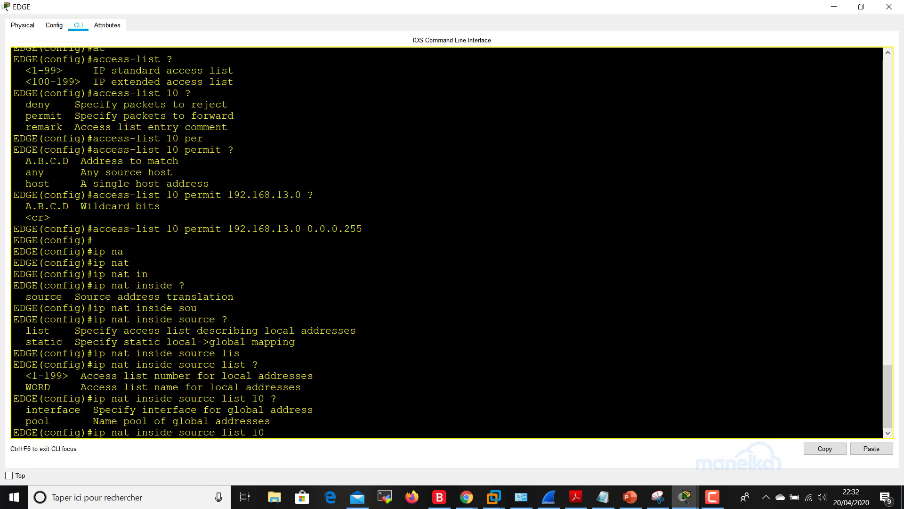
Complete the inside source rule for list 10 with pool MY-POOL, copying the pool name from its earlier definition
{"action": "type", "text": "poo"}
{"action": "key", "text": "Tab"}
{"action": "scroll", "coordinate": [447, 242], "scroll_direction": "up", "scroll_amount": 6}
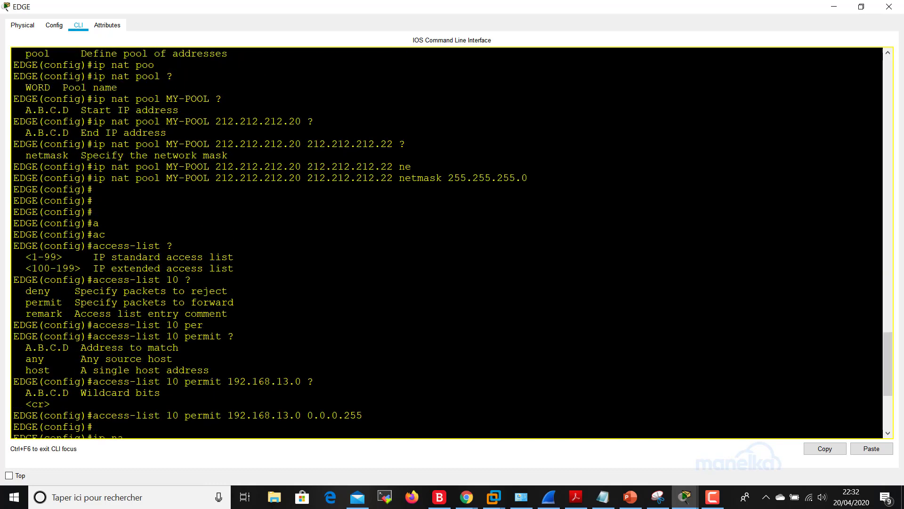
{"action": "left_click_drag", "start_coordinate": [173, 177], "coordinate": [209, 178]}
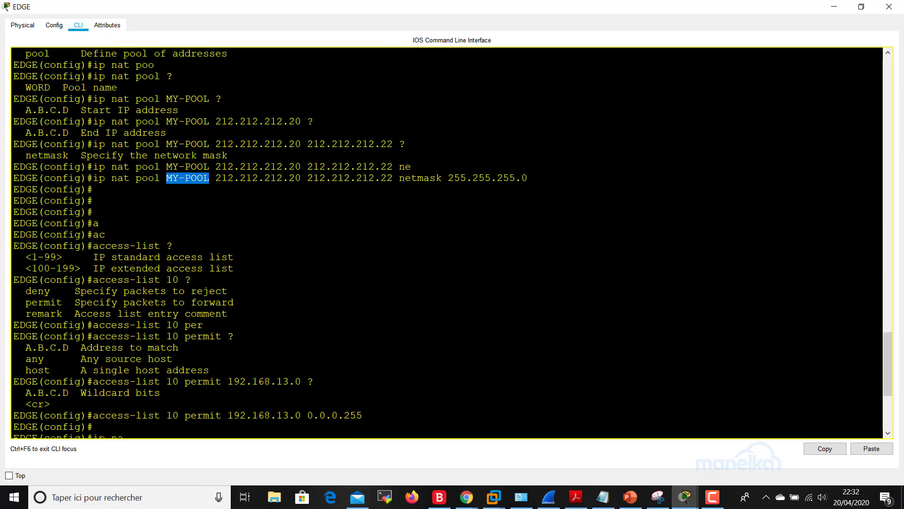
{"action": "left_click", "coordinate": [825, 449]}
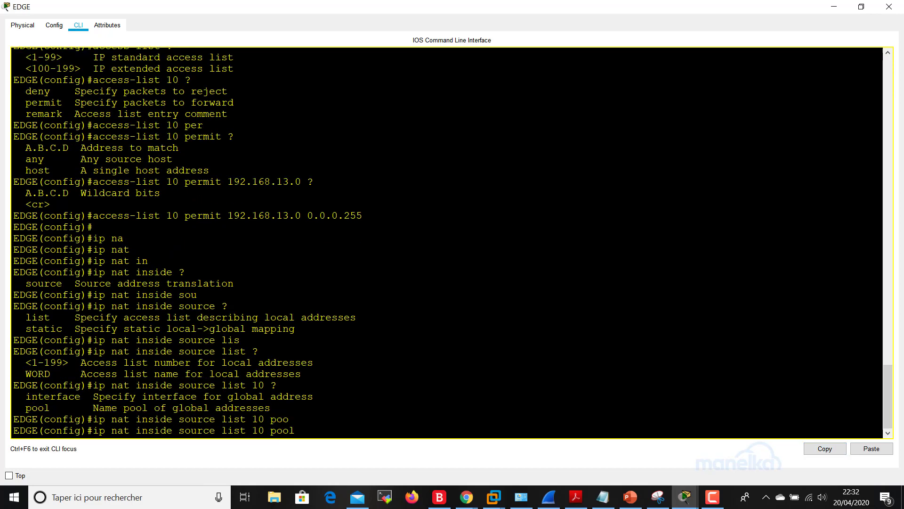
{"action": "left_click", "coordinate": [859, 451]}
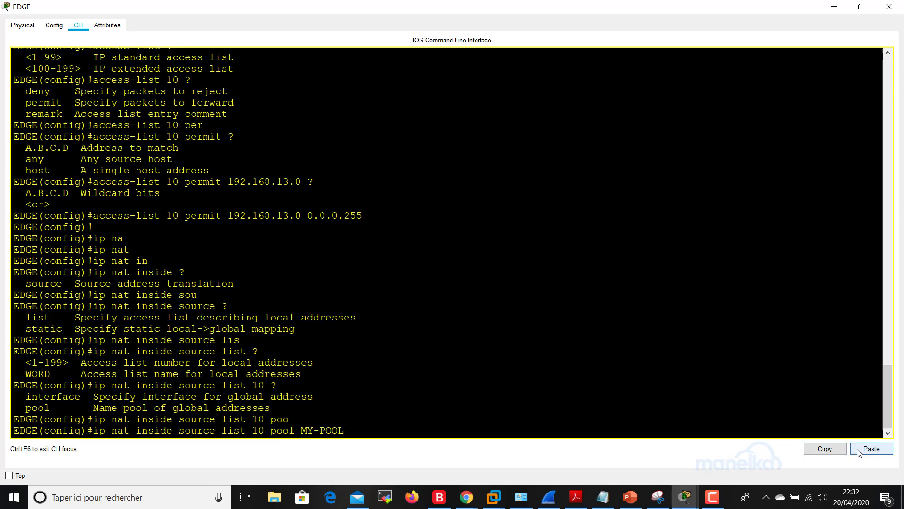
{"action": "key", "text": "Return"}
{"action": "key", "text": "Return"}
{"action": "key", "text": "Return"}
{"action": "key", "text": "Return"}
{"action": "key", "text": "Return"}
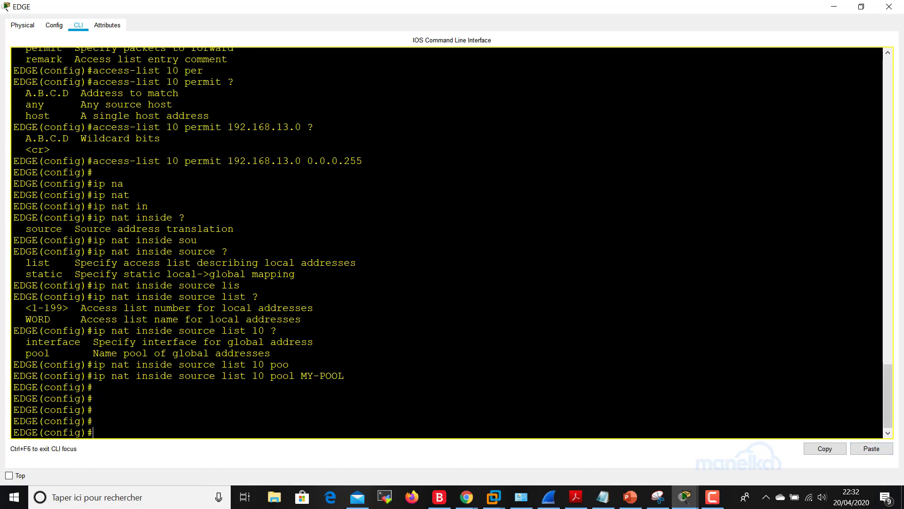
Review each part of the inside source NAT rule against the network permitted by the access list
{"action": "left_click_drag", "start_coordinate": [93, 376], "coordinate": [123, 375]}
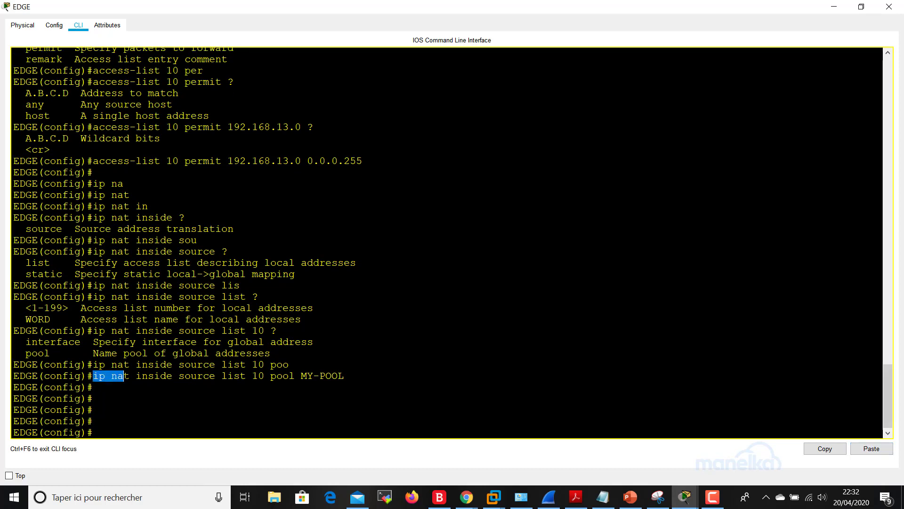
{"action": "double_click", "coordinate": [153, 376]}
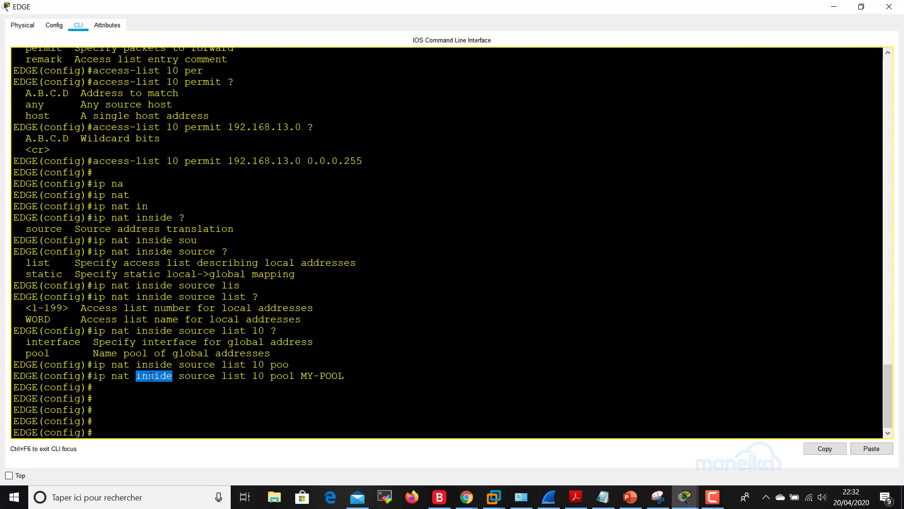
{"action": "left_click_drag", "start_coordinate": [179, 375], "coordinate": [233, 375]}
{"action": "double_click", "coordinate": [258, 376]}
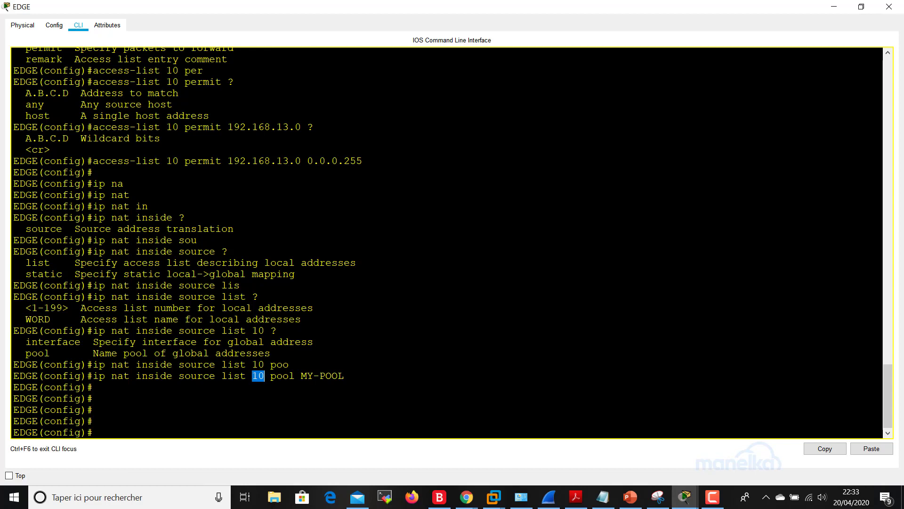
{"action": "left_click_drag", "start_coordinate": [301, 376], "coordinate": [344, 376]}
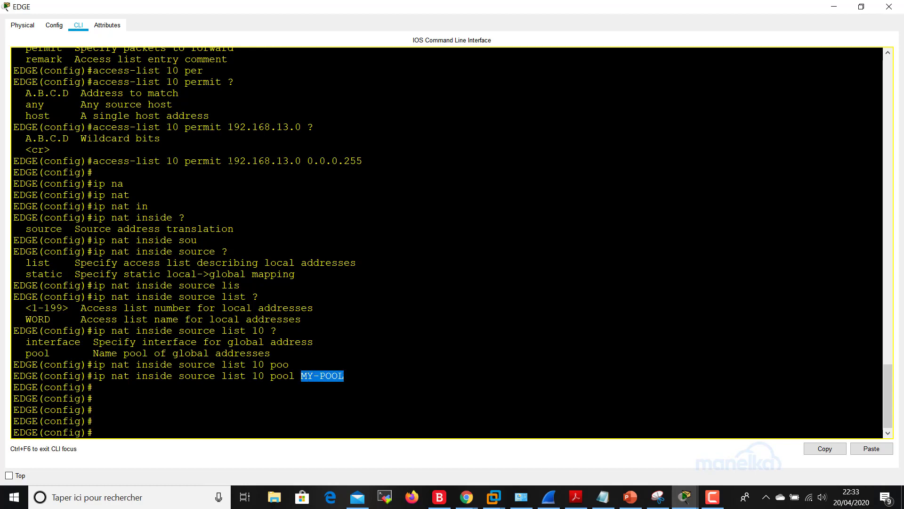
{"action": "left_click_drag", "start_coordinate": [227, 161], "coordinate": [295, 160]}
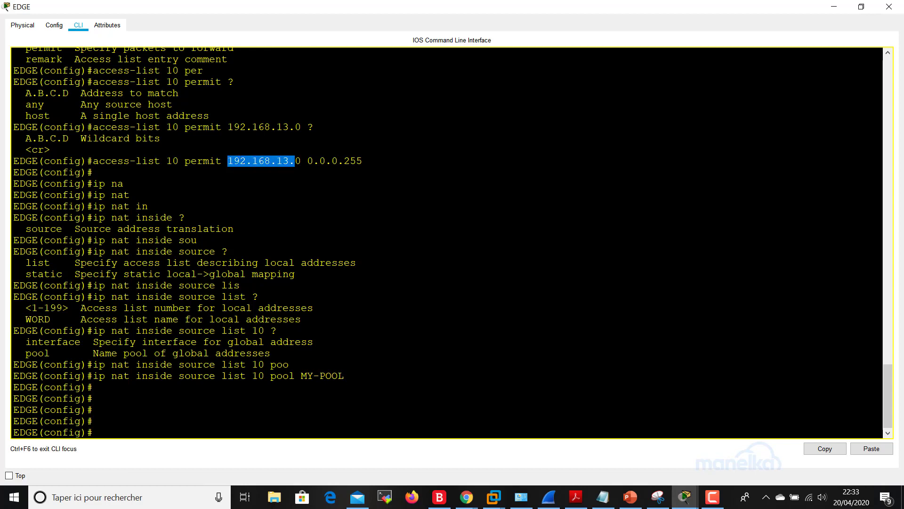
{"action": "left_click_drag", "start_coordinate": [301, 376], "coordinate": [344, 376]}
{"action": "left_click", "coordinate": [344, 375]}
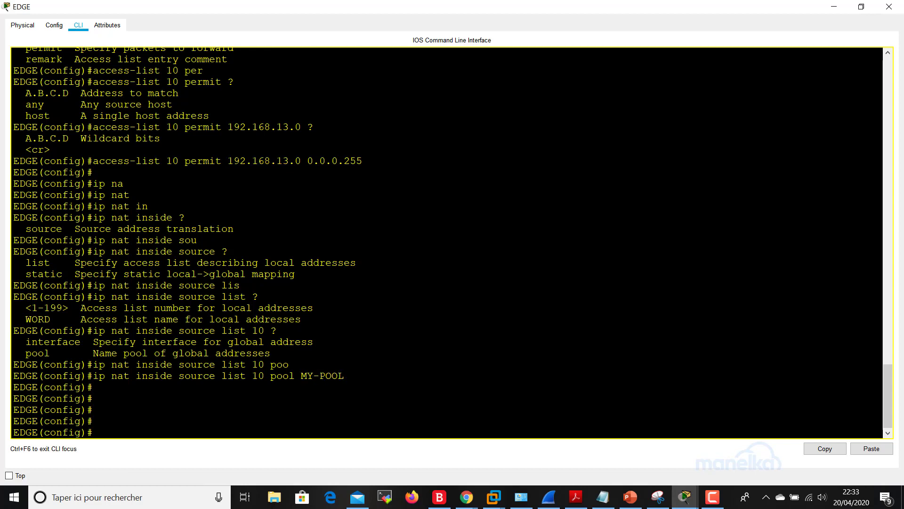
Leave global configuration mode and return the EDGE router to a clean privileged EXEC prompt
{"action": "key", "text": "Return"}
{"action": "key", "text": "Return"}
{"action": "key", "text": "Return"}
{"action": "key", "text": "Return"}
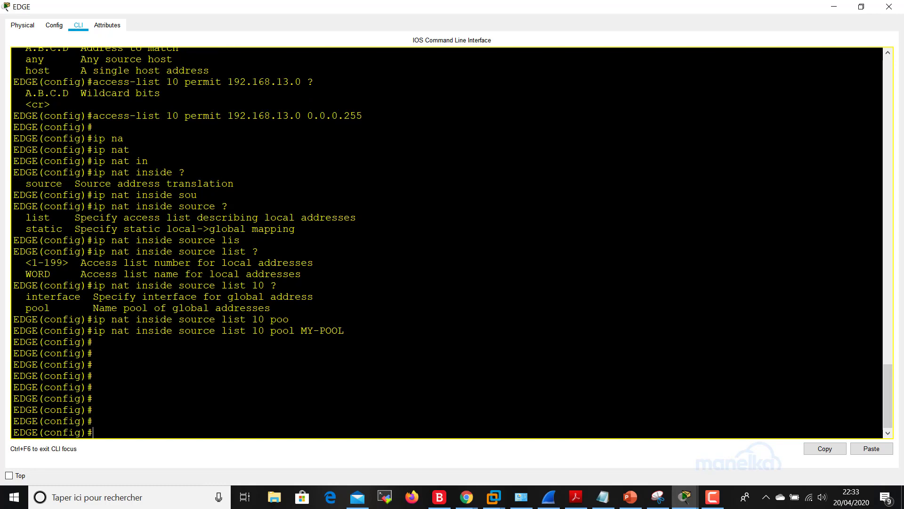
{"action": "type", "text": "exit"}
{"action": "key", "text": "Return"}
{"action": "key", "text": "Return"}
Display the router's NAT statistics with show ip nat statistics
{"action": "type", "text": "sho"}
{"action": "key", "text": "Tab"}
{"action": "type", "text": "i"}
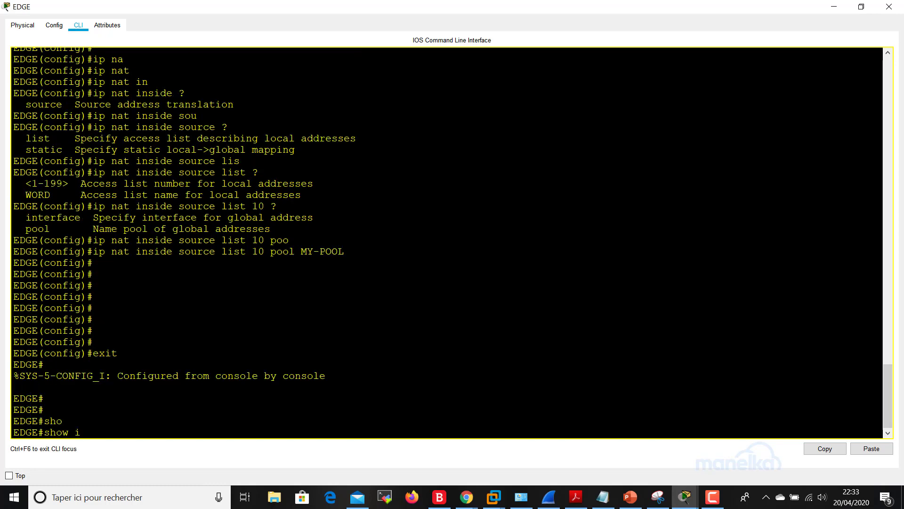
{"action": "type", "text": "p na"}
{"action": "key", "text": "Tab"}
{"action": "type", "text": "s"}
{"action": "key", "text": "Tab"}
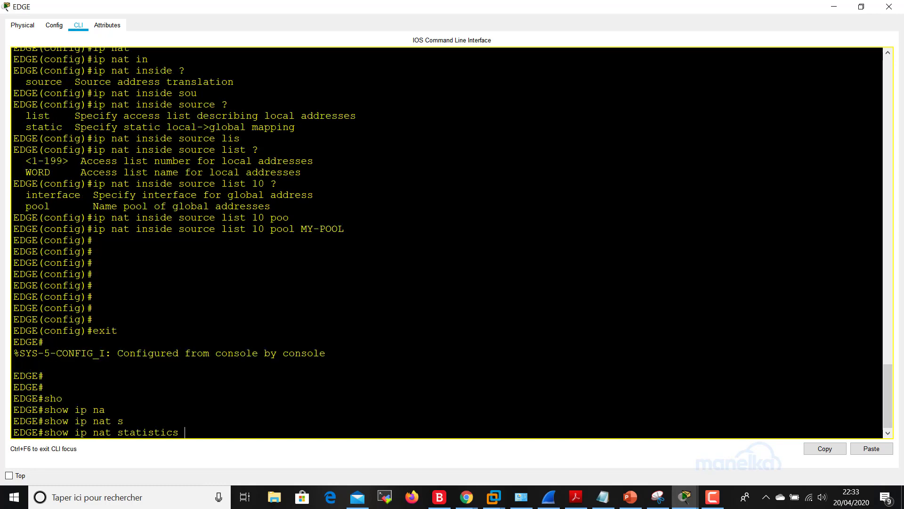
{"action": "key", "text": "Return"}
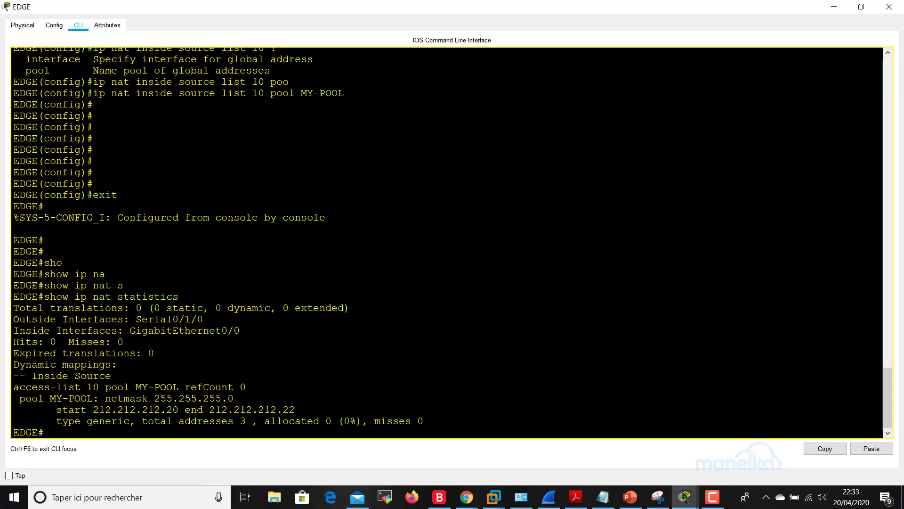
Review the dynamic mapping in the NAT statistics: access list, pool netmask, address range, total and allocated addresses, then close the EDGE window
{"action": "left_click_drag", "start_coordinate": [13, 386], "coordinate": [246, 387]}
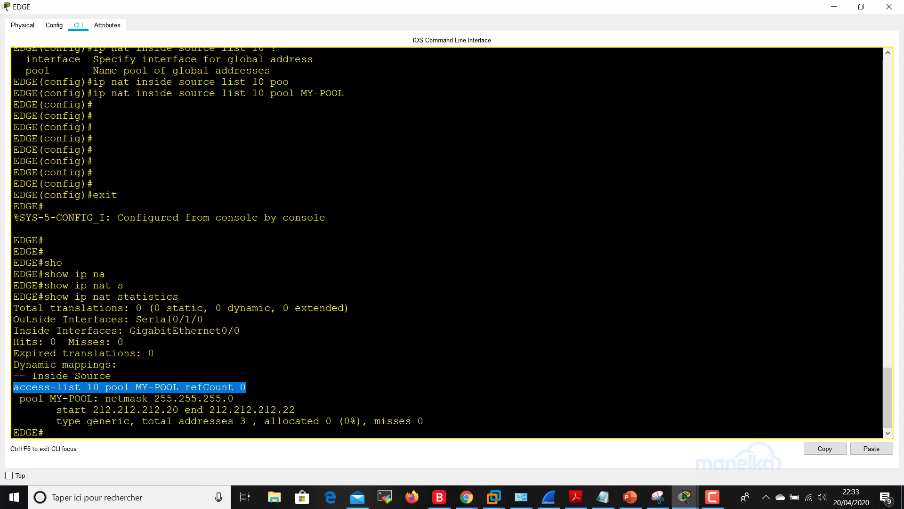
{"action": "left_click", "coordinate": [247, 387]}
{"action": "left_click_drag", "start_coordinate": [105, 398], "coordinate": [227, 398]}
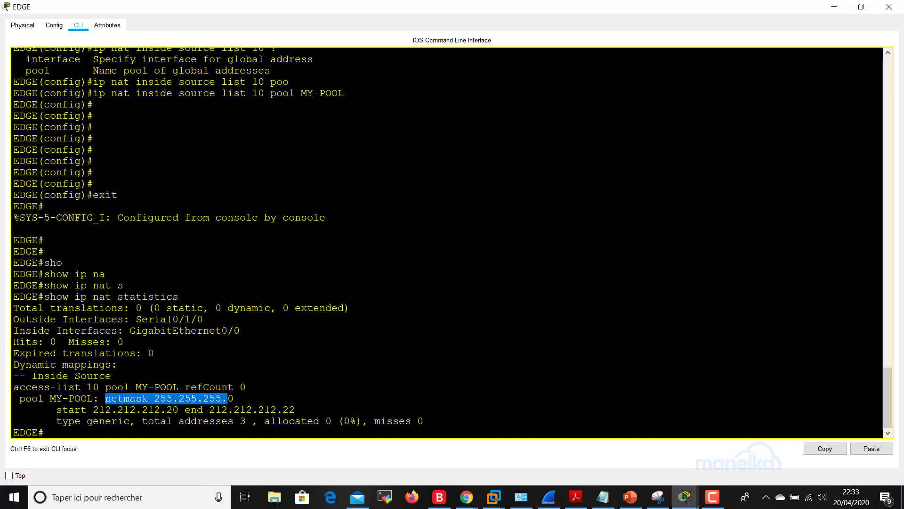
{"action": "left_click_drag", "start_coordinate": [92, 409], "coordinate": [294, 409]}
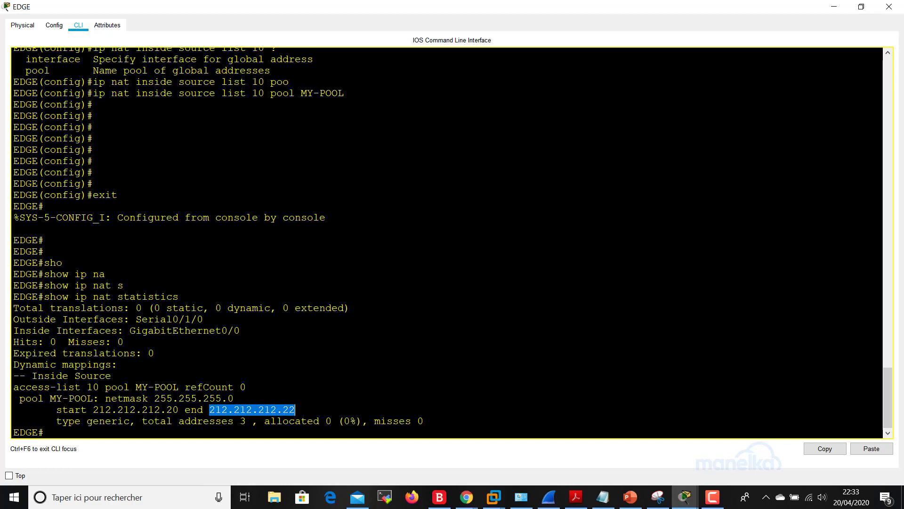
{"action": "left_click_drag", "start_coordinate": [143, 420], "coordinate": [246, 421]}
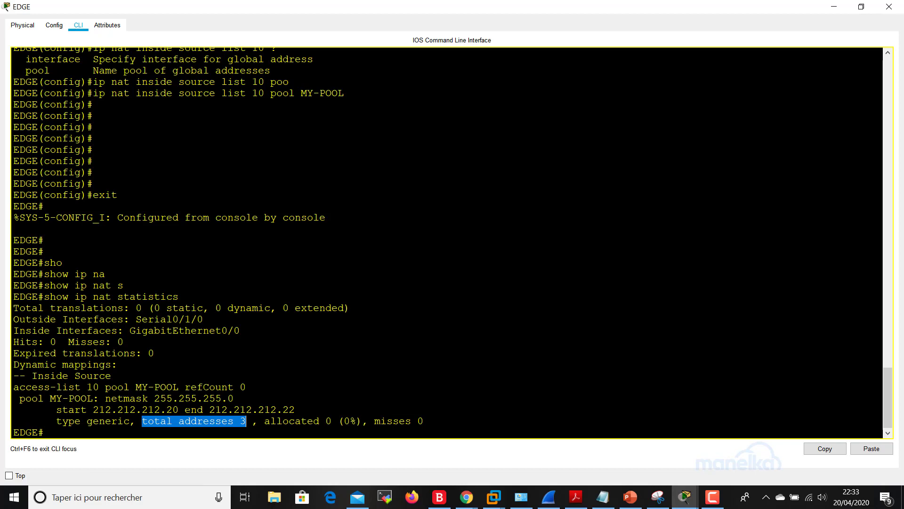
{"action": "left_click_drag", "start_coordinate": [166, 410], "coordinate": [173, 409]}
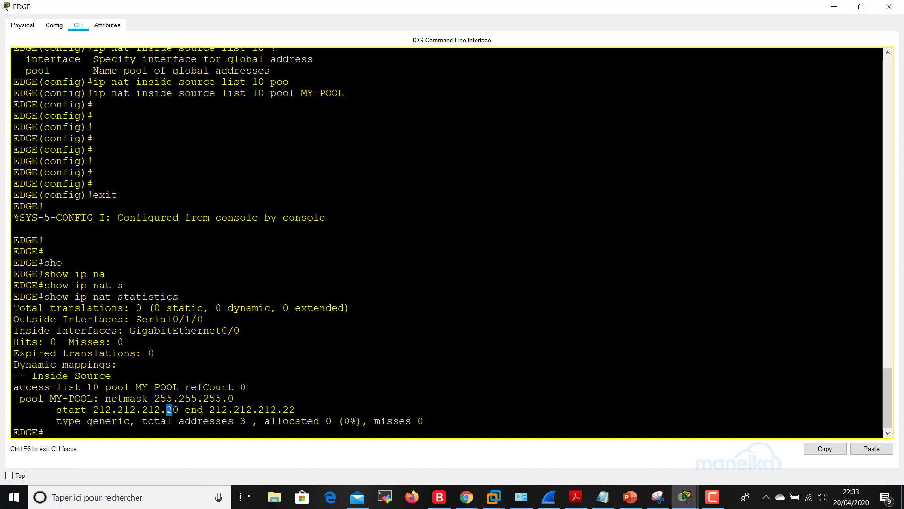
{"action": "left_click_drag", "start_coordinate": [264, 421], "coordinate": [331, 421]}
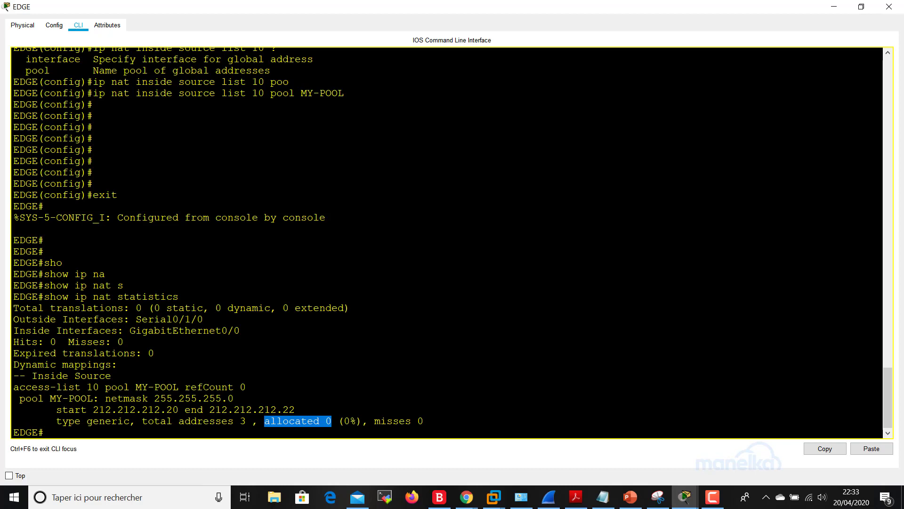
{"action": "left_click_drag", "start_coordinate": [93, 409], "coordinate": [295, 409]}
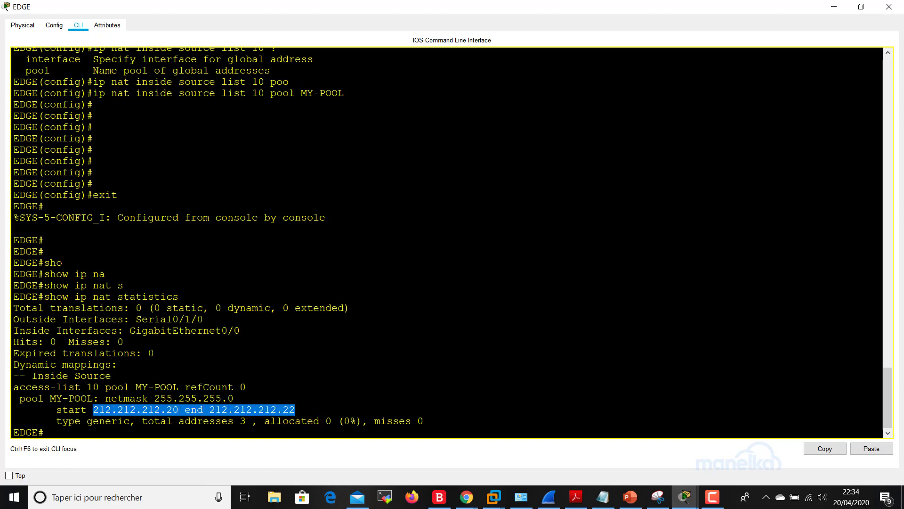
{"action": "left_click", "coordinate": [889, 7]}
Start a continuous ping from PC1's command prompt to 44.44.44.44 and leave it running with the window minimized
{"action": "left_click", "coordinate": [128, 163]}
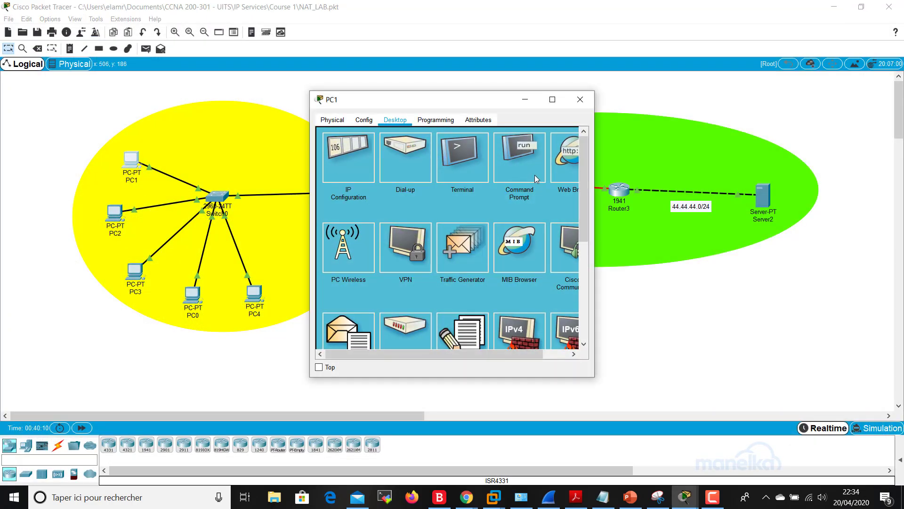
{"action": "left_click", "coordinate": [532, 172]}
{"action": "type", "text": "ping"}
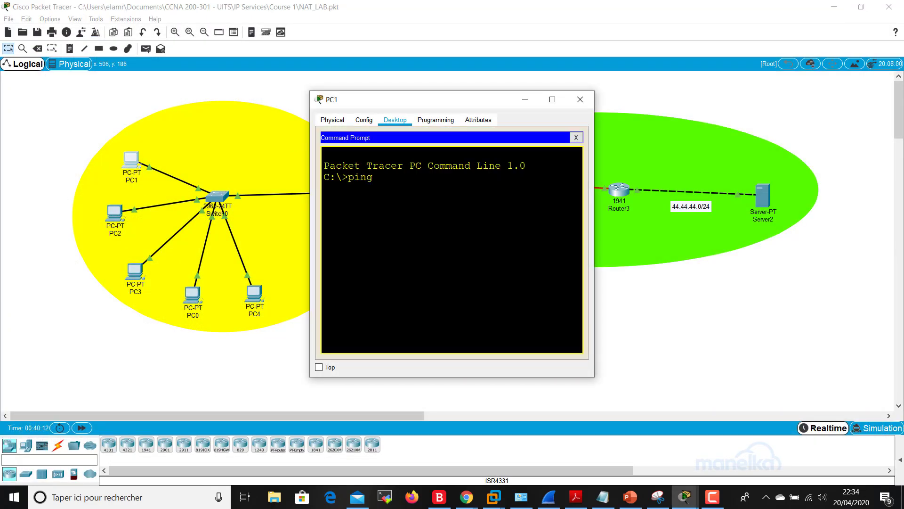
{"action": "type", "text": " -t 44.44.44.44"}
{"action": "key", "text": "Return"}
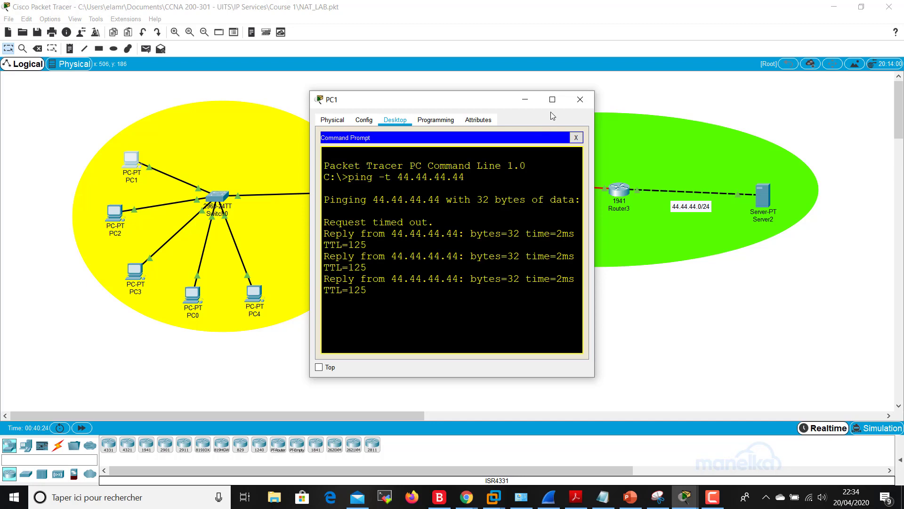
{"action": "left_click", "coordinate": [552, 100]}
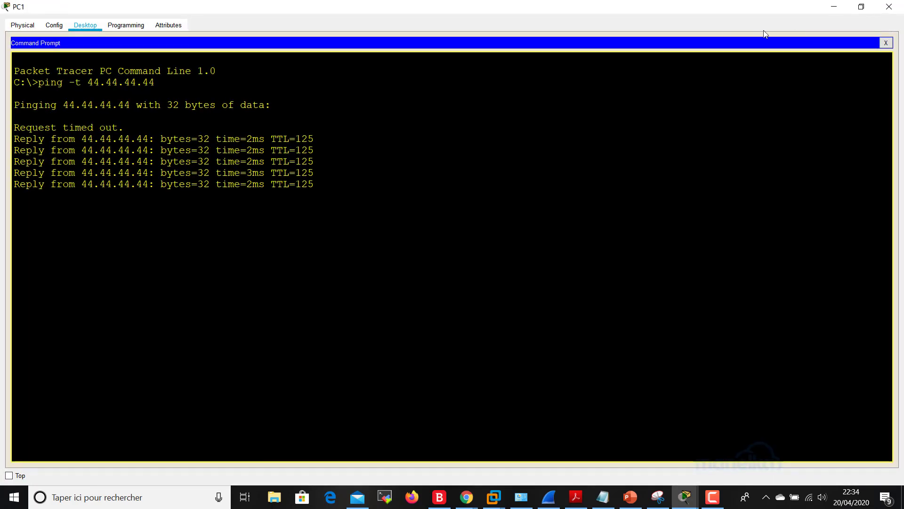
{"action": "left_click", "coordinate": [834, 7]}
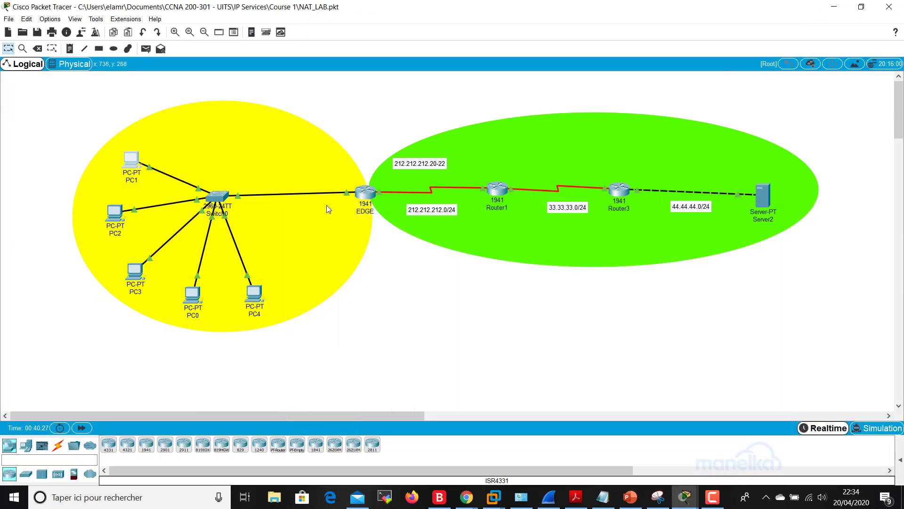
Start a continuous ping to 44.44.44.44 from PC2's command prompt, check the replies and close its window
{"action": "left_click", "coordinate": [115, 214]}
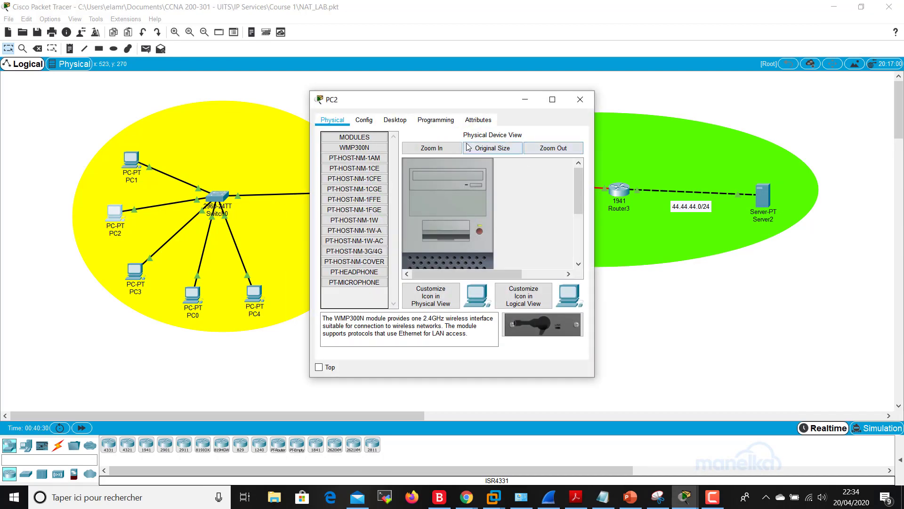
{"action": "left_click", "coordinate": [436, 120]}
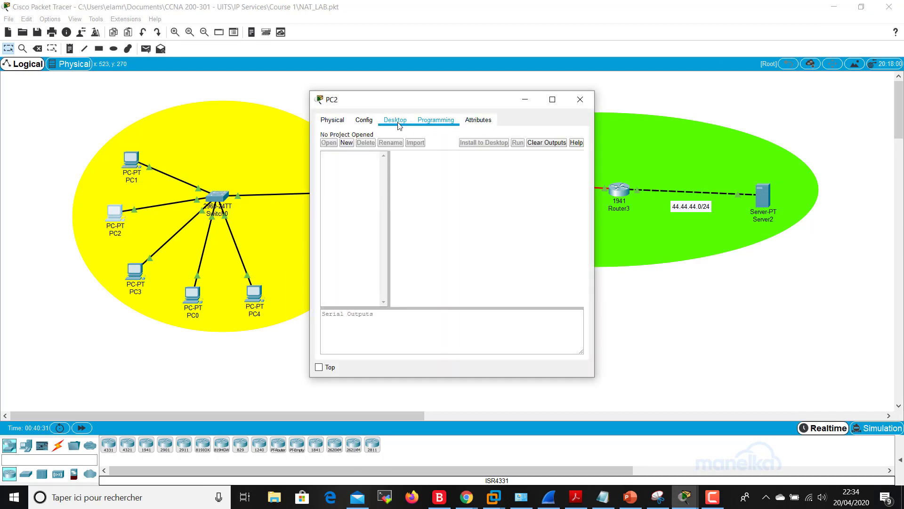
{"action": "left_click", "coordinate": [364, 122]}
{"action": "left_click", "coordinate": [337, 123]}
{"action": "left_click", "coordinate": [396, 120]}
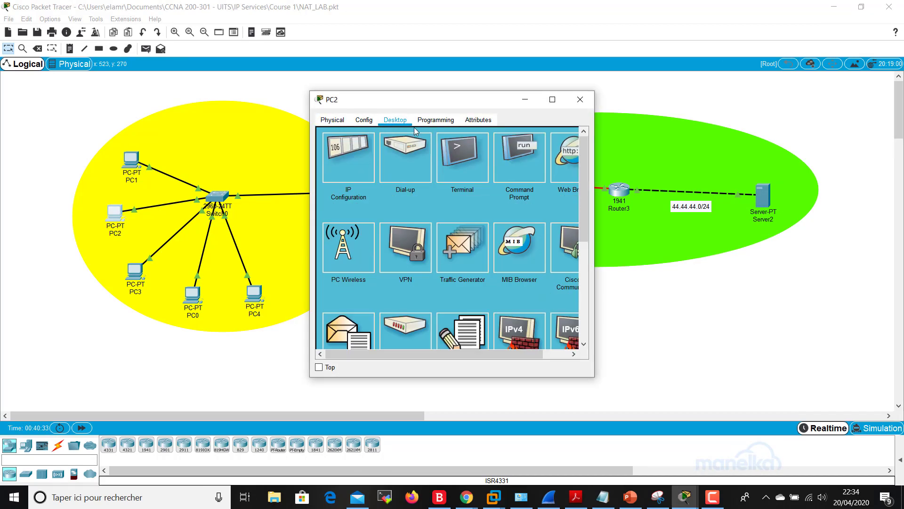
{"action": "left_click", "coordinate": [518, 156]}
{"action": "type", "text": "ping"}
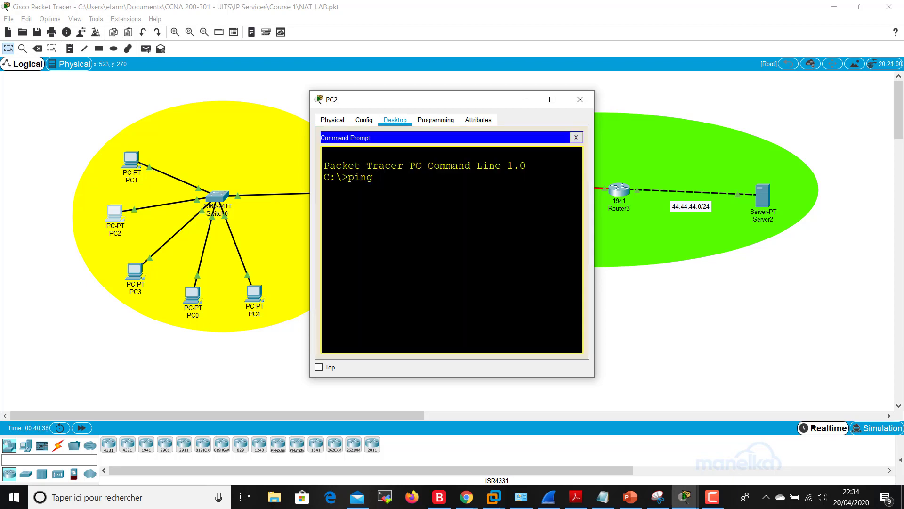
{"action": "type", "text": " -t 44.44.44.44"}
{"action": "key", "text": "Return"}
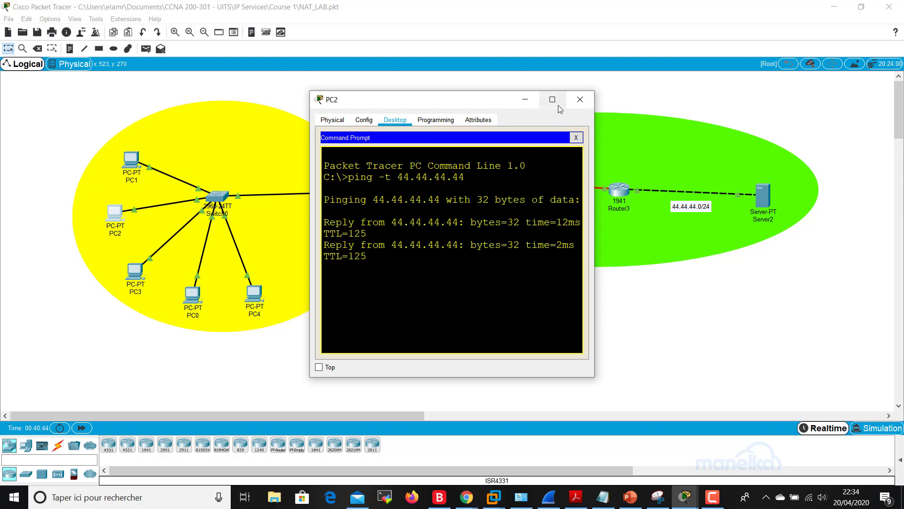
{"action": "left_click", "coordinate": [554, 99]}
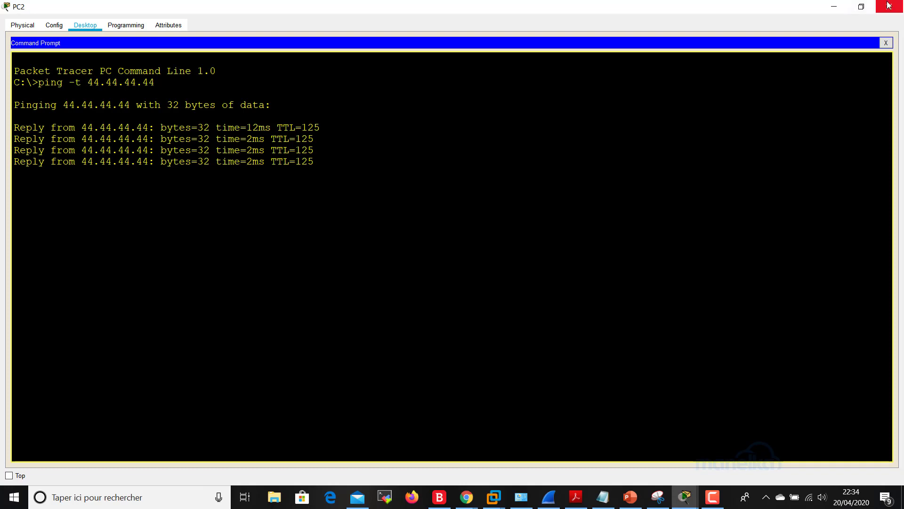
{"action": "left_click", "coordinate": [886, 6]}
Start a continuous ping to 44.44.44.44 from PC3's command prompt, check the replies and close its window
{"action": "left_click", "coordinate": [132, 275]}
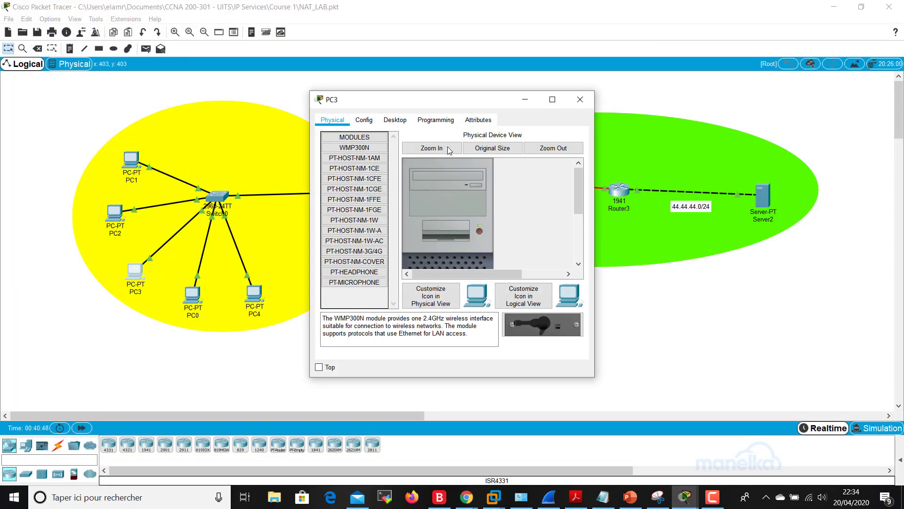
{"action": "left_click", "coordinate": [396, 122]}
{"action": "left_click", "coordinate": [535, 164]}
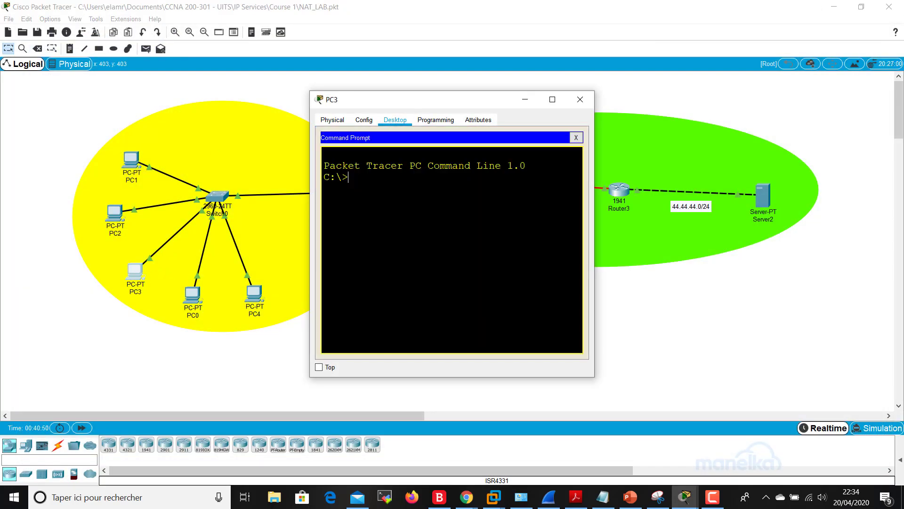
{"action": "type", "text": "ping -t 44.44.44.44"}
{"action": "key", "text": "Return"}
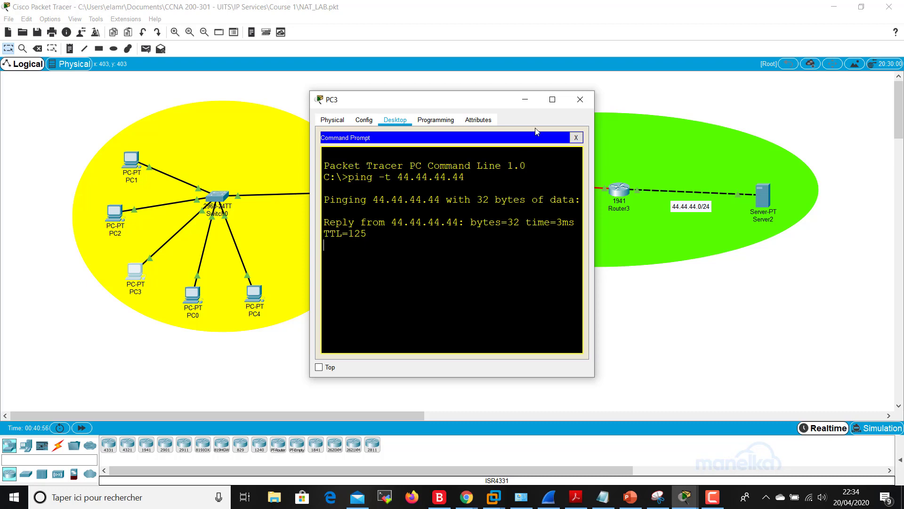
{"action": "left_click", "coordinate": [551, 101]}
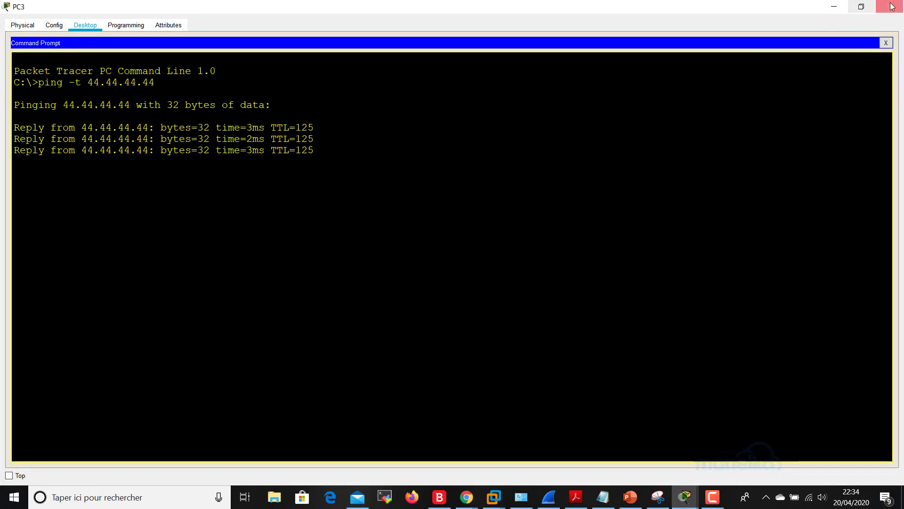
{"action": "left_click", "coordinate": [891, 6]}
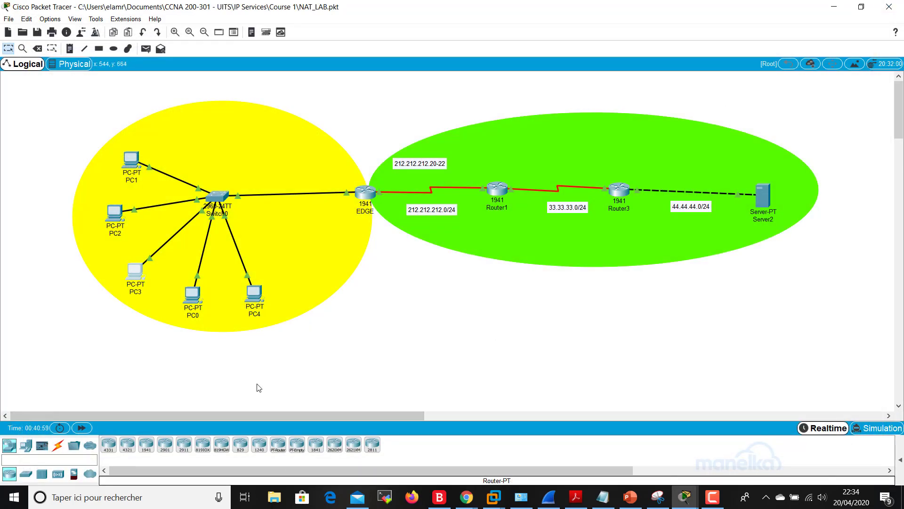
Reopen the EDGE router's command line full screen and add blank prompt lines below the old statistics
{"action": "left_click", "coordinate": [362, 188]}
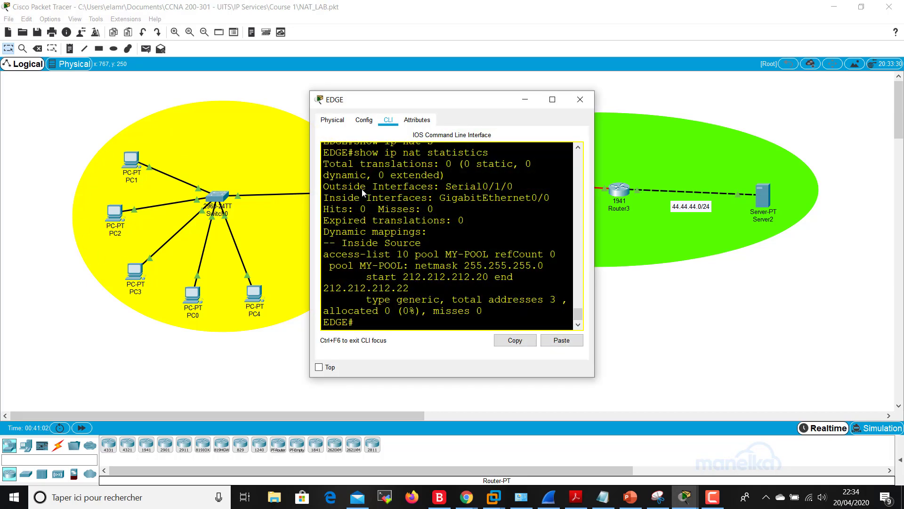
{"action": "left_click", "coordinate": [549, 104]}
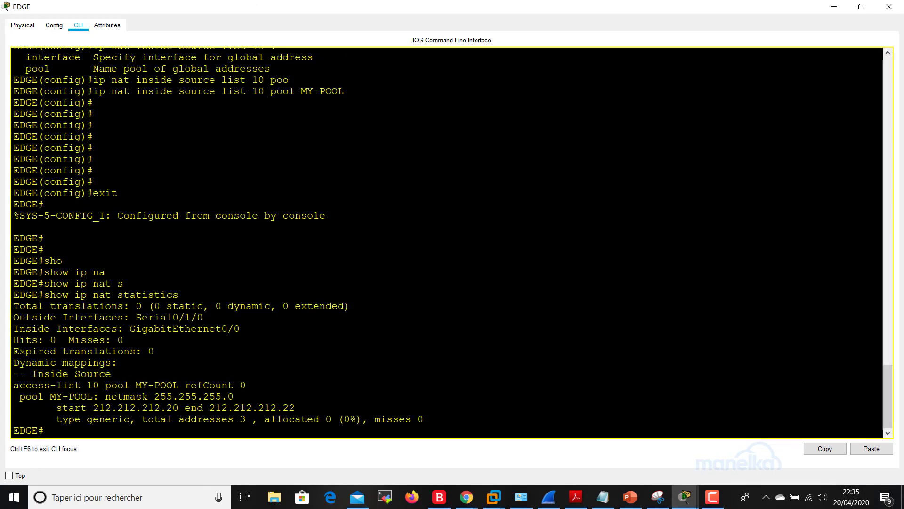
{"action": "key", "text": "Return"}
{"action": "key", "text": "Return"}
{"action": "key", "text": "Return"}
{"action": "key", "text": "Return"}
{"action": "key", "text": "Return"}
{"action": "key", "text": "Return"}
{"action": "key", "text": "Return"}
{"action": "key", "text": "Return"}
{"action": "key", "text": "Return"}
{"action": "key", "text": "Return"}
{"action": "key", "text": "Return"}
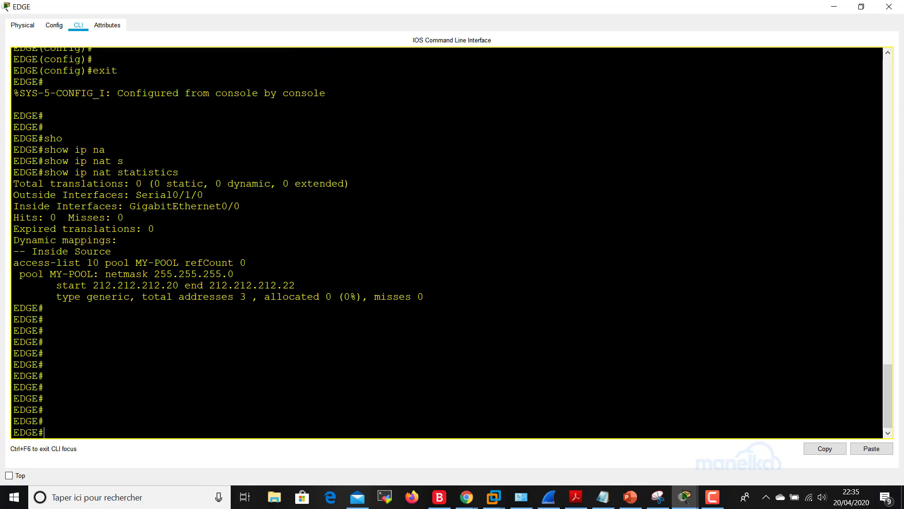
Display the EDGE router's NAT translation table with show ip nat translations
{"action": "type", "text": "ho"}
{"action": "key", "text": "Tab"}
{"action": "key", "text": "BackSpace"}
{"action": "key", "text": "BackSpace"}
{"action": "type", "text": "sh"}
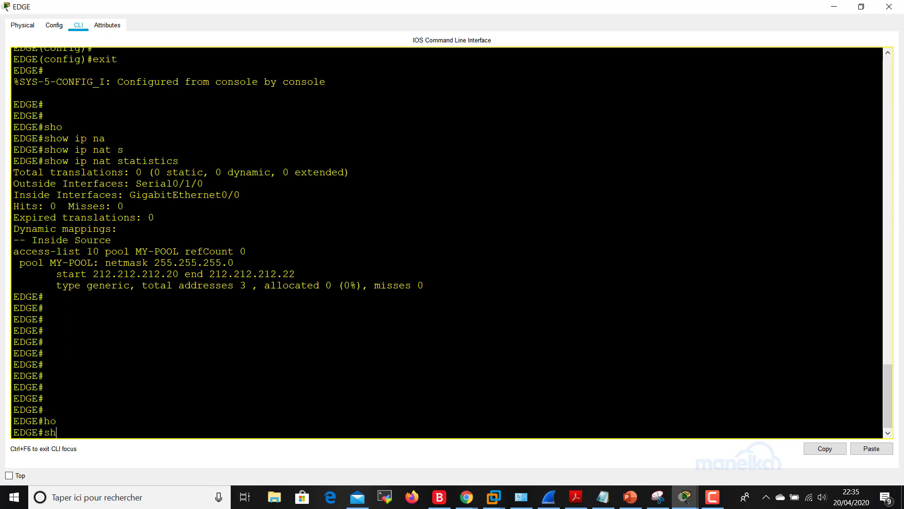
{"action": "key", "text": "Tab"}
{"action": "type", "text": "ip n"}
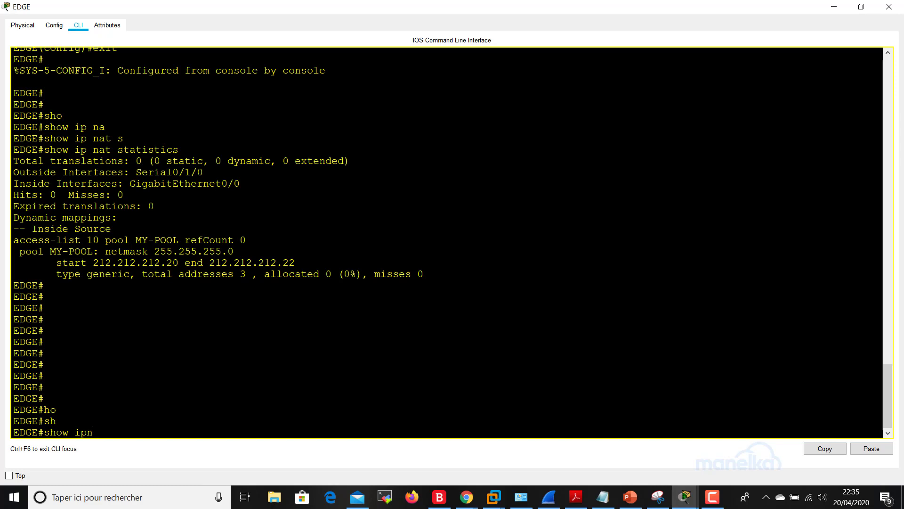
{"action": "key", "text": "BackSpace"}
{"action": "type", "text": "na"}
{"action": "key", "text": "Tab"}
{"action": "type", "text": "tr"}
{"action": "key", "text": "Tab"}
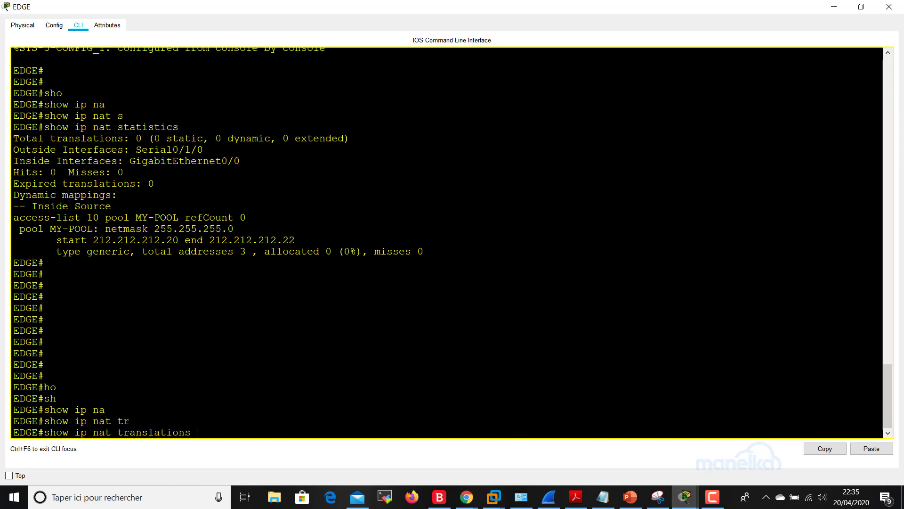
{"action": "key", "text": "Return"}
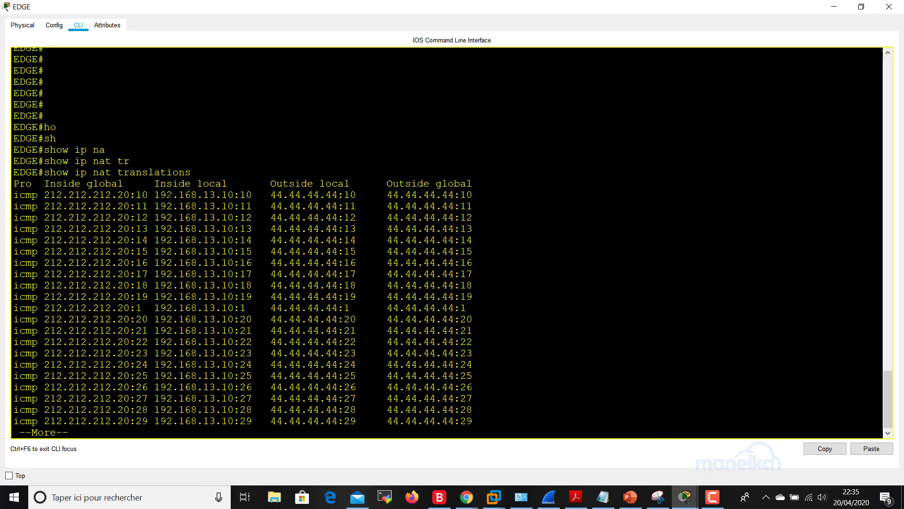
Page through the NAT translation table and compare the inside local address with the inside global address in its first entry
{"action": "key", "text": "space"}
{"action": "key", "text": "space"}
{"action": "key", "text": "space"}
{"action": "key", "text": "space"}
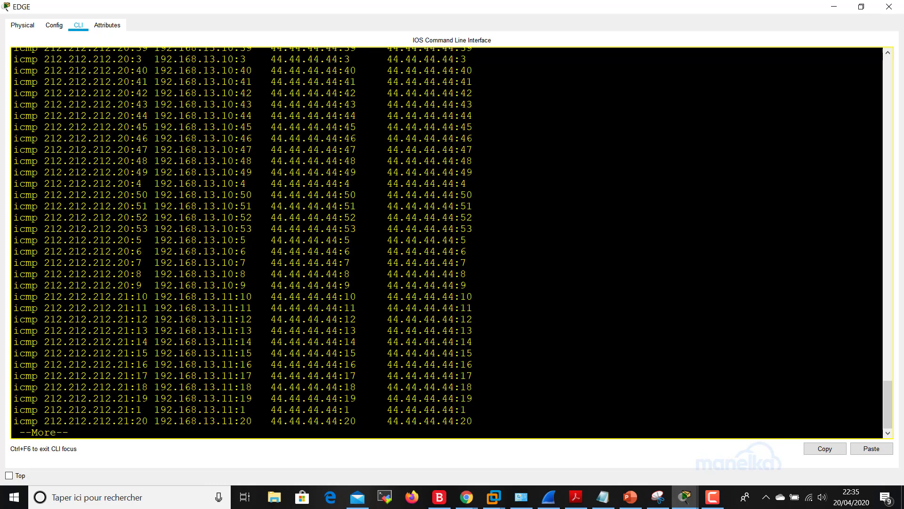
{"action": "scroll", "coordinate": [448, 243], "scroll_direction": "up", "scroll_amount": 20}
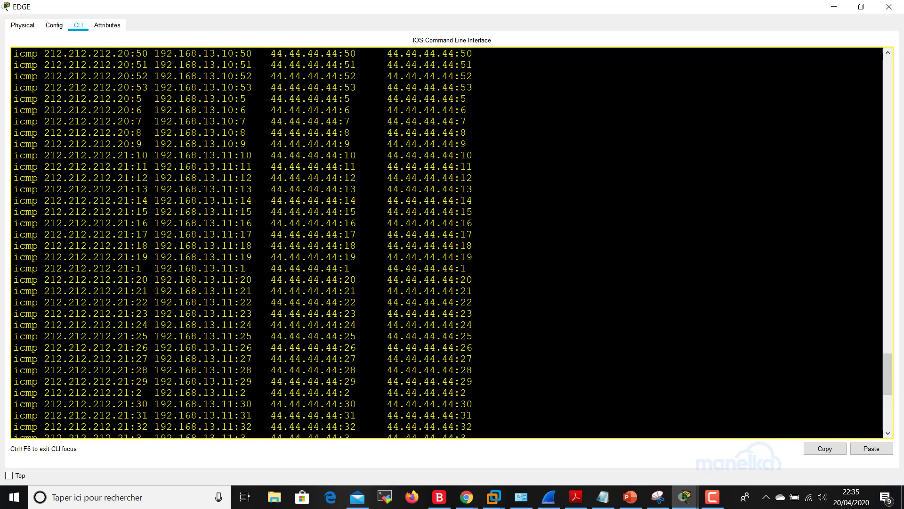
{"action": "scroll", "coordinate": [447, 243], "scroll_direction": "up", "scroll_amount": 8}
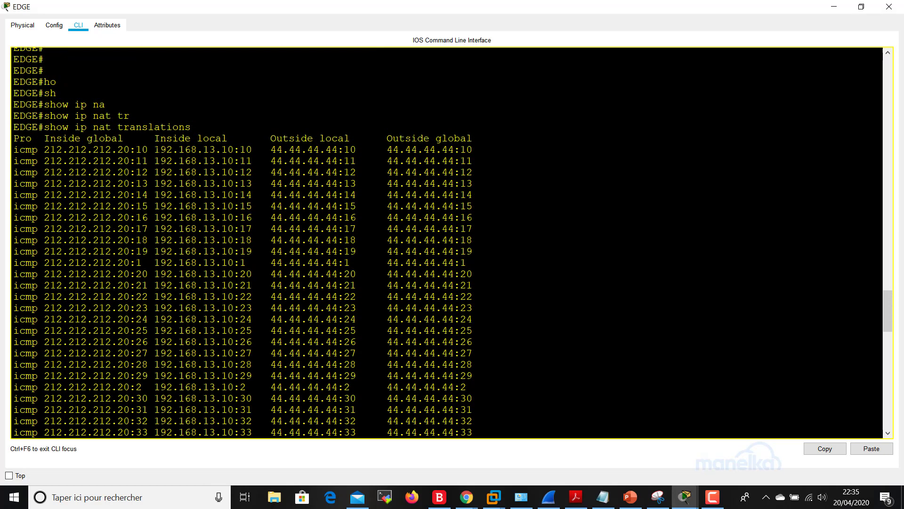
{"action": "left_click_drag", "start_coordinate": [154, 150], "coordinate": [228, 150]}
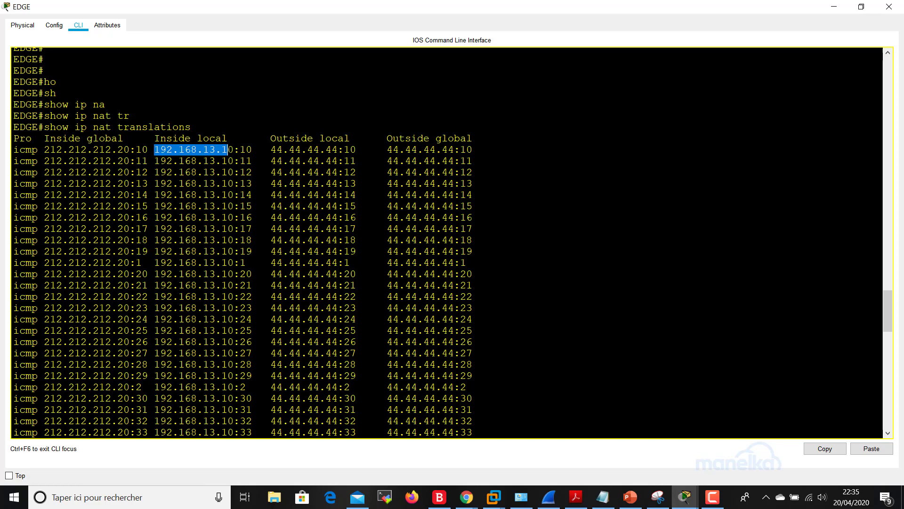
{"action": "left_click_drag", "start_coordinate": [44, 149], "coordinate": [124, 149]}
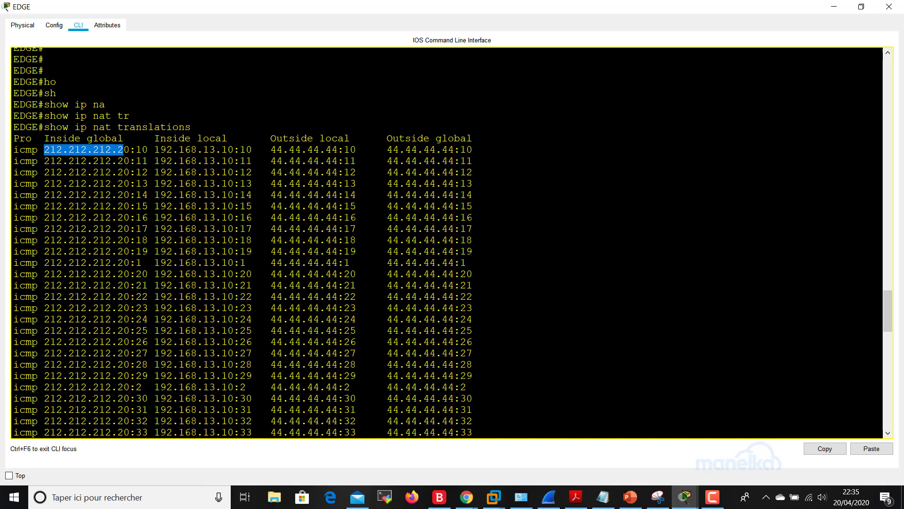
Compare the outside local and outside global addresses in the NAT table's first entry, and minimize the EDGE router's window
{"action": "left_click_drag", "start_coordinate": [270, 149], "coordinate": [472, 149]}
{"action": "double_click", "coordinate": [456, 149]}
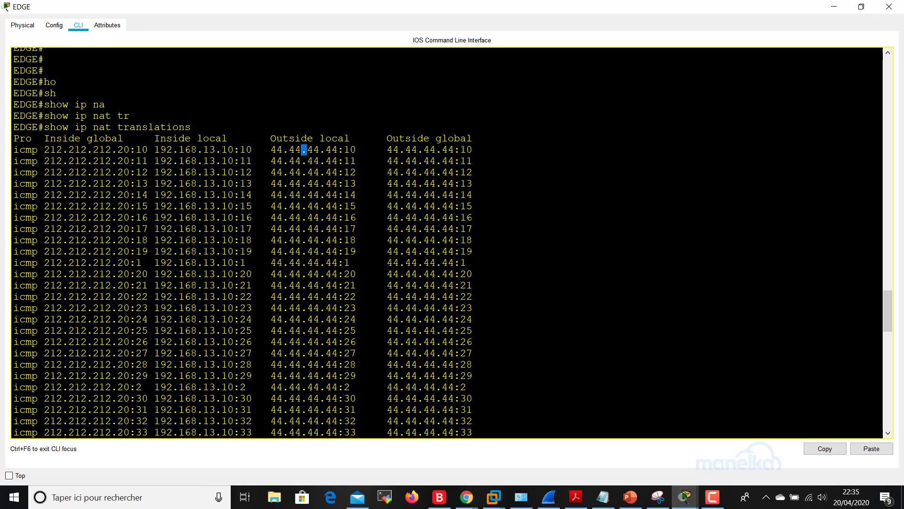
{"action": "triple_click", "coordinate": [305, 149]}
{"action": "left_click", "coordinate": [304, 150]}
{"action": "left_click_drag", "start_coordinate": [273, 150], "coordinate": [350, 149]}
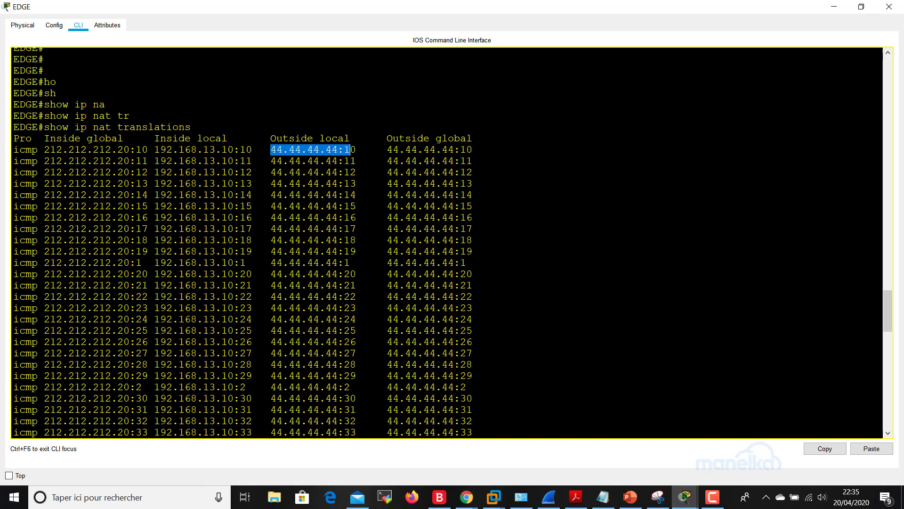
{"action": "double_click", "coordinate": [322, 150]}
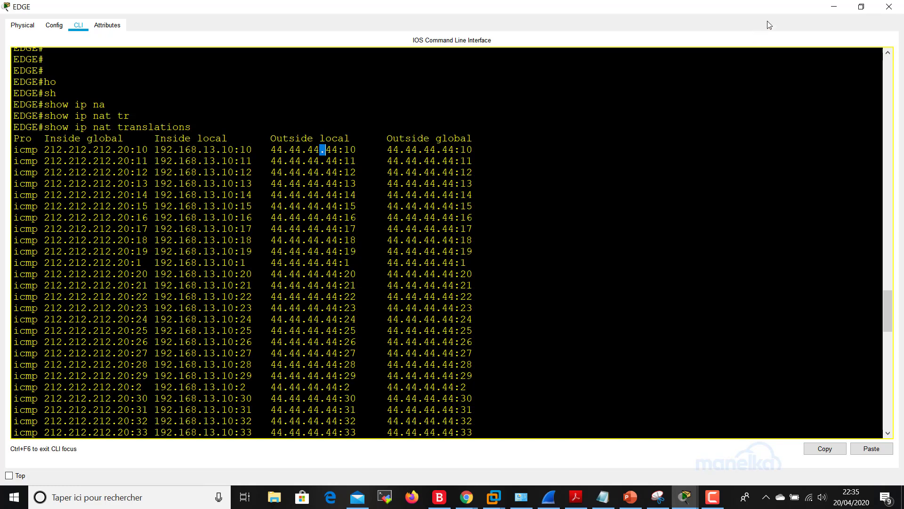
{"action": "left_click", "coordinate": [834, 6]}
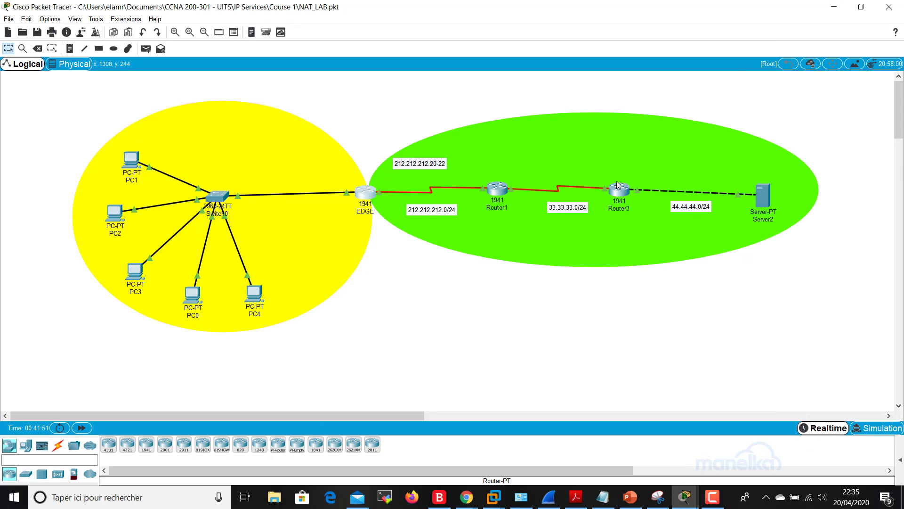
Reopen the EDGE router's translation table full screen and examine the first entry translated to 212.212.212.21
{"action": "left_click", "coordinate": [377, 194]}
{"action": "left_click", "coordinate": [552, 100]}
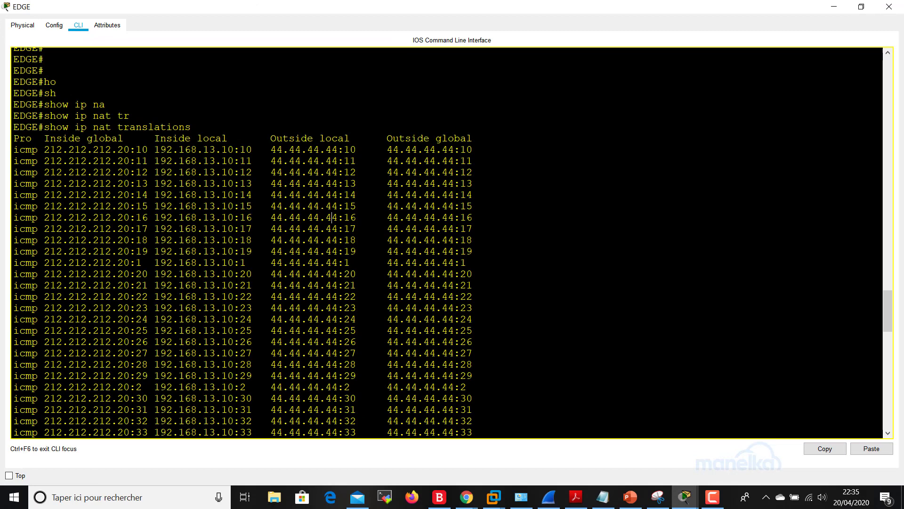
{"action": "scroll", "coordinate": [332, 104], "scroll_direction": "down", "scroll_amount": 3}
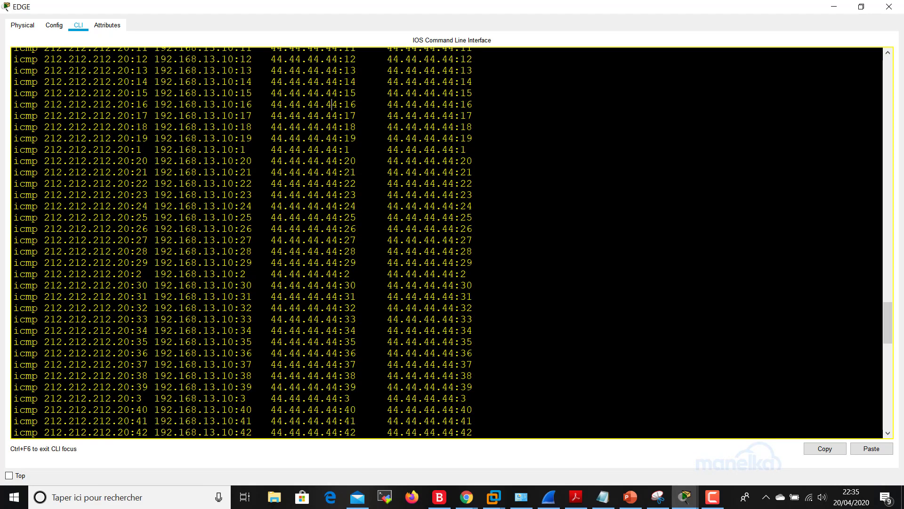
{"action": "scroll", "coordinate": [332, 104], "scroll_direction": "down", "scroll_amount": 7}
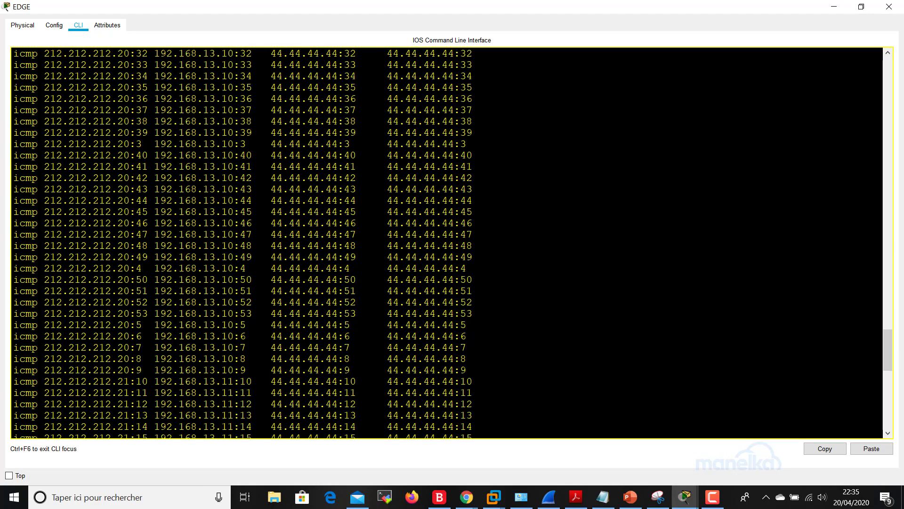
{"action": "left_click_drag", "start_coordinate": [45, 381], "coordinate": [473, 382]}
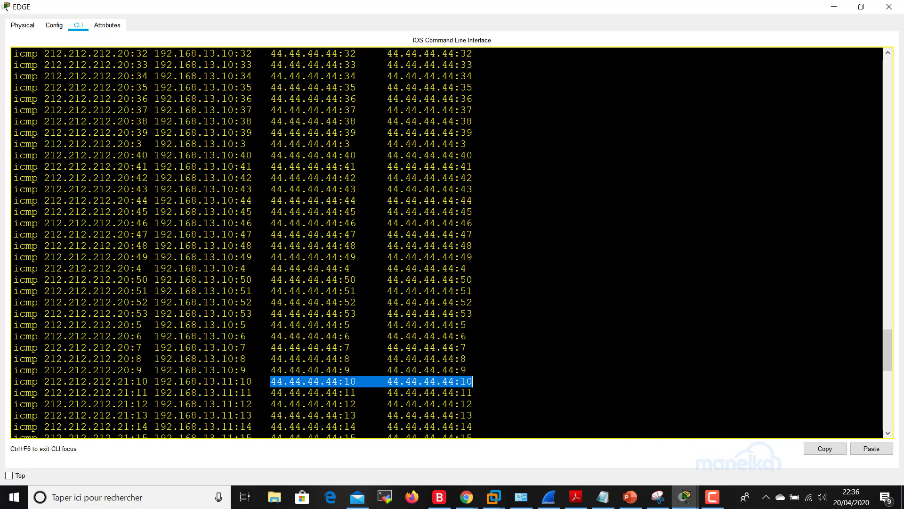
Compare the inside local and inside global addresses of the 212.212.212.22 entries ending the table, and close the router's window
{"action": "scroll", "coordinate": [472, 382], "scroll_direction": "down", "scroll_amount": 5}
{"action": "scroll", "coordinate": [447, 243], "scroll_direction": "down", "scroll_amount": 5}
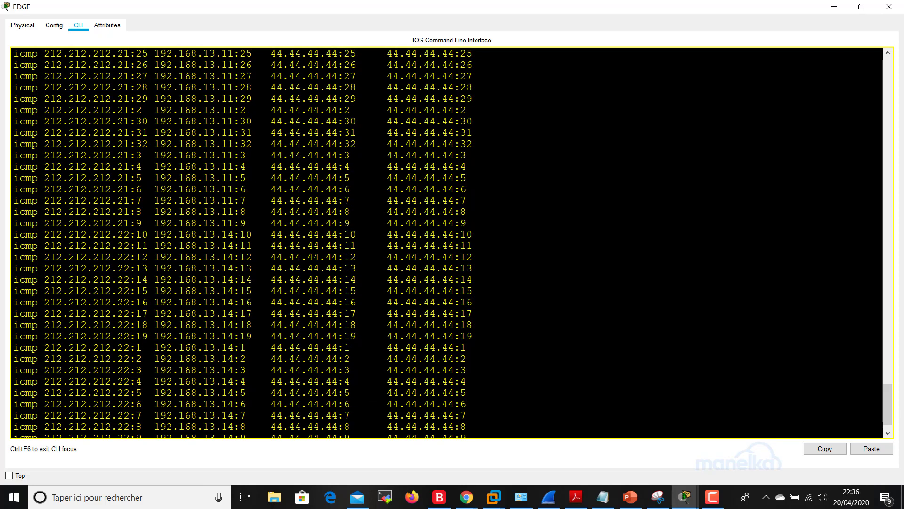
{"action": "scroll", "coordinate": [448, 243], "scroll_direction": "down", "scroll_amount": 1}
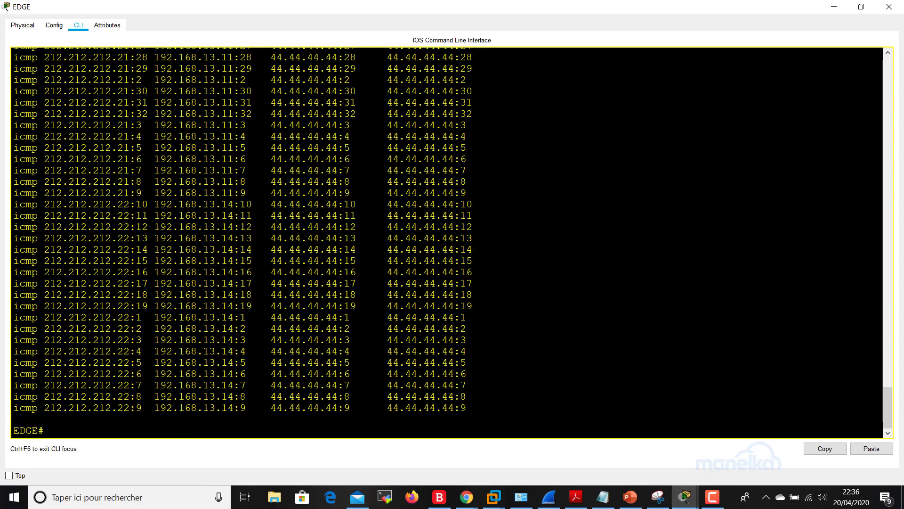
{"action": "left_click_drag", "start_coordinate": [161, 351], "coordinate": [222, 351]}
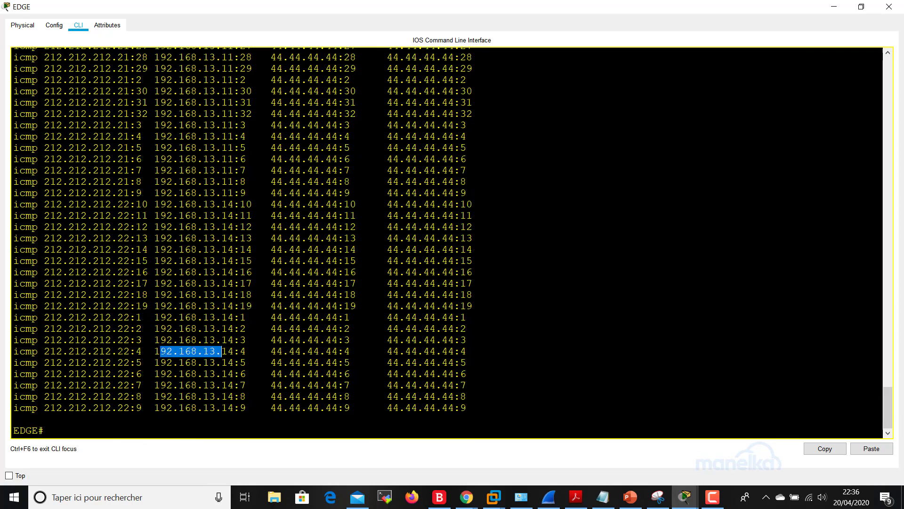
{"action": "left_click_drag", "start_coordinate": [44, 351], "coordinate": [130, 351]}
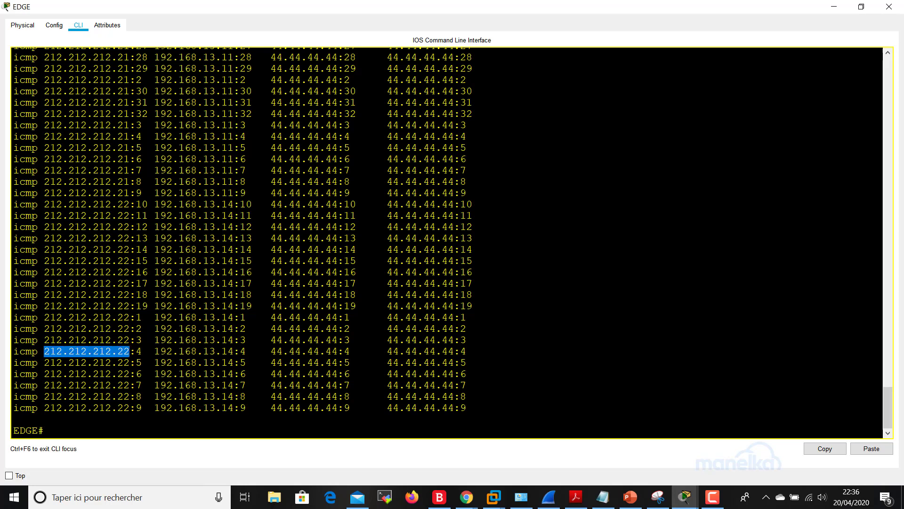
{"action": "left_click", "coordinate": [889, 6]}
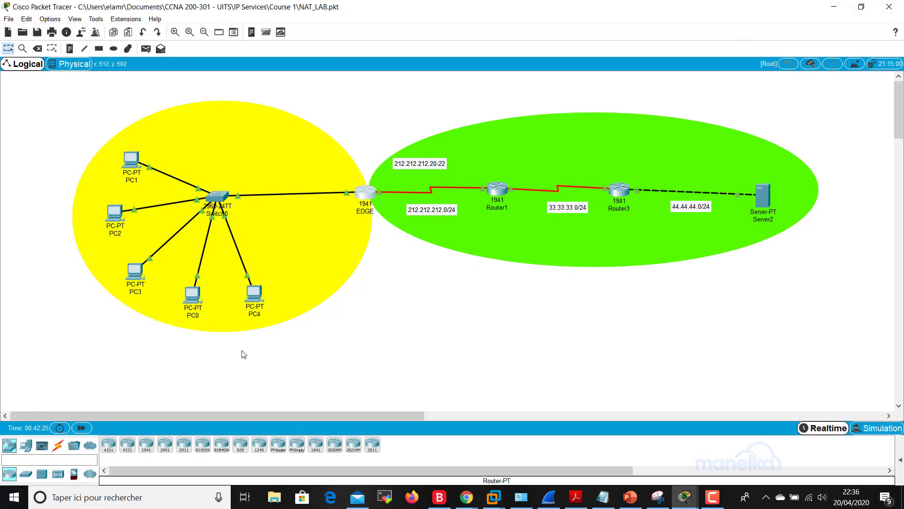
Start a continuous ping to 44.44.44.44 from PC0's command prompt and enlarge its window to full screen
{"action": "left_click", "coordinate": [201, 297]}
{"action": "left_click", "coordinate": [416, 121]}
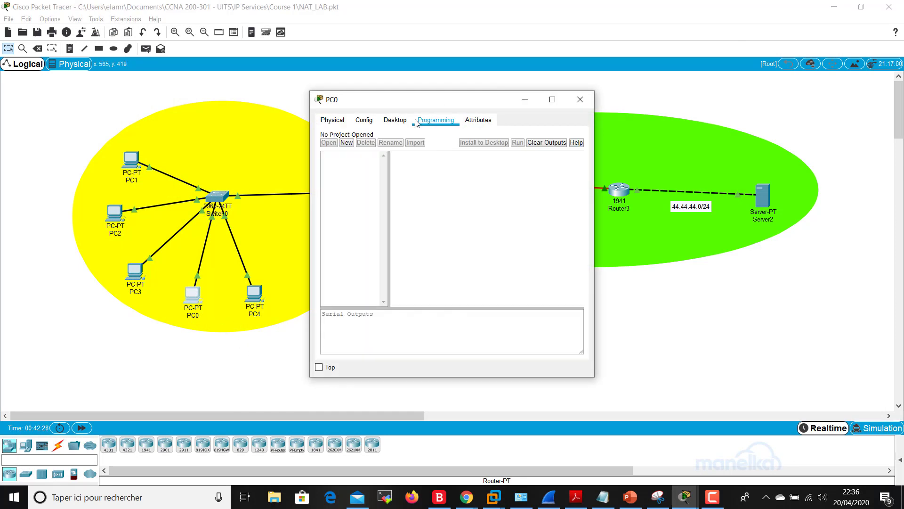
{"action": "left_click", "coordinate": [394, 120]}
{"action": "left_click", "coordinate": [518, 158]}
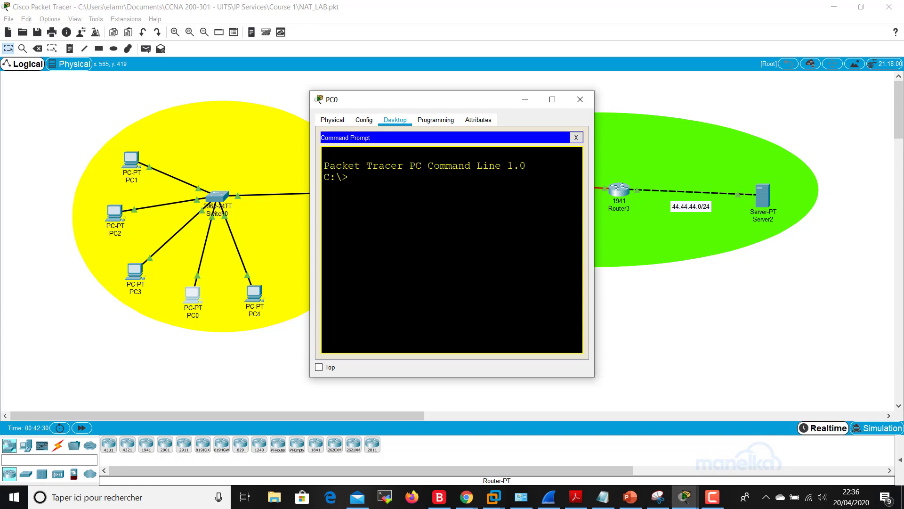
{"action": "type", "text": "ping -t 44.44.44.44"}
{"action": "key", "text": "Return"}
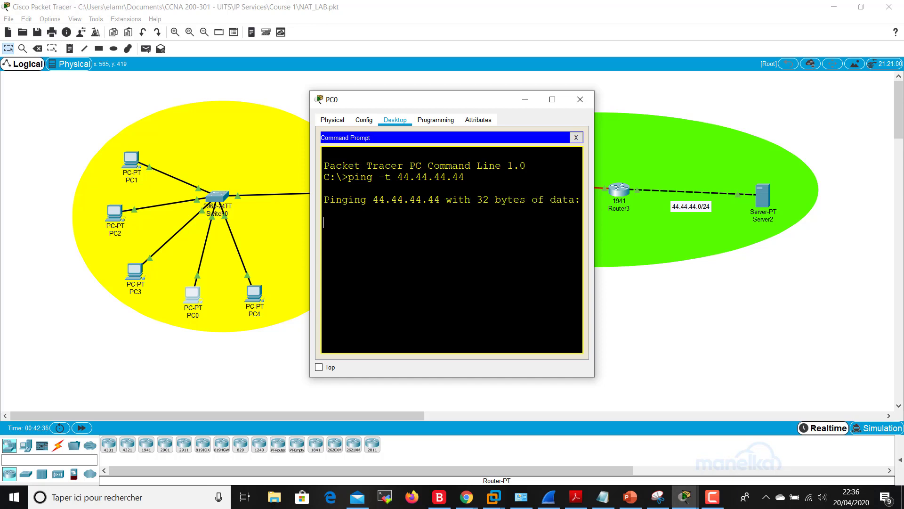
{"action": "left_click", "coordinate": [553, 100]}
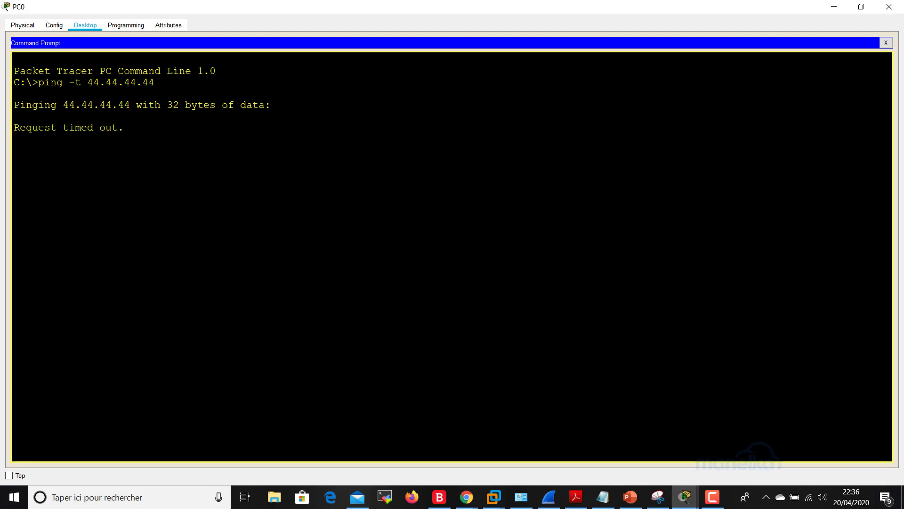
Check PC0's ping output against the destination address in the command, and minimize its window
{"action": "left_click_drag", "start_coordinate": [39, 128], "coordinate": [123, 128]}
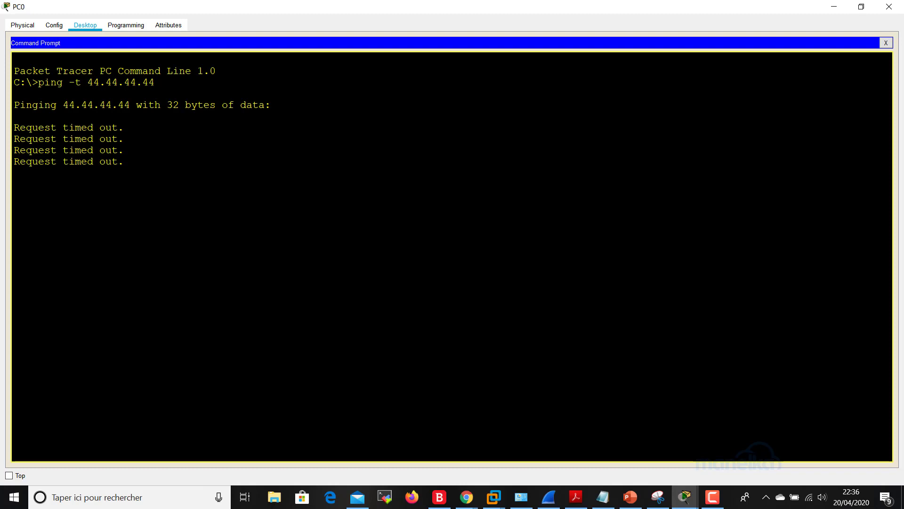
{"action": "left_click_drag", "start_coordinate": [87, 83], "coordinate": [156, 82]}
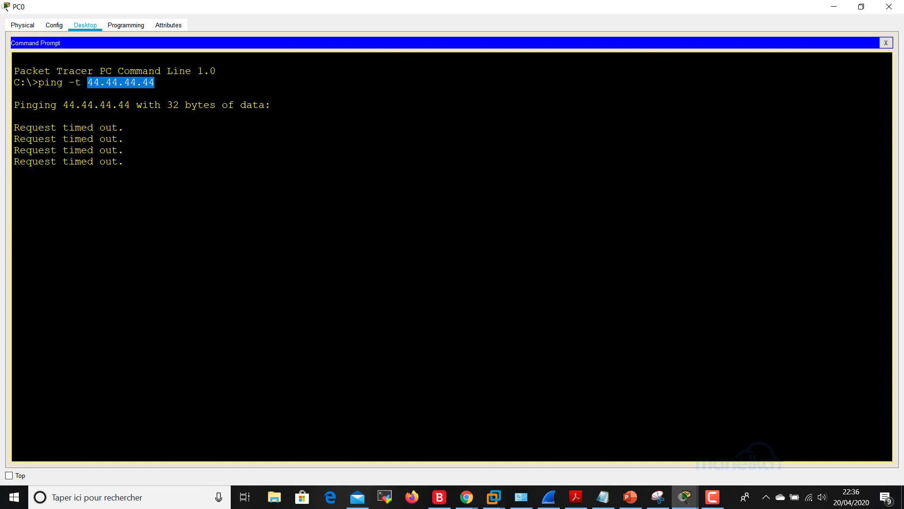
{"action": "left_click", "coordinate": [834, 6]}
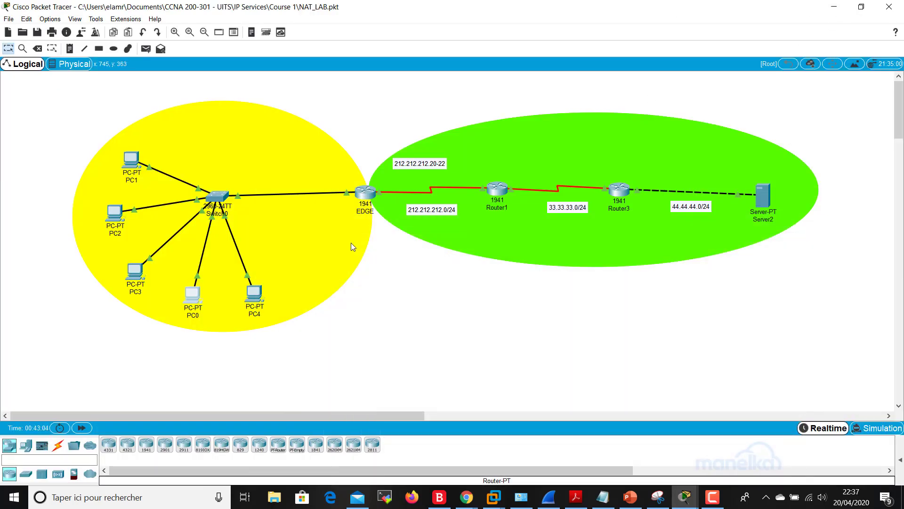
Reopen the EDGE router's command line full screen and add blank prompt lines below the translation table
{"action": "left_click", "coordinate": [365, 191]}
{"action": "left_click", "coordinate": [553, 97]}
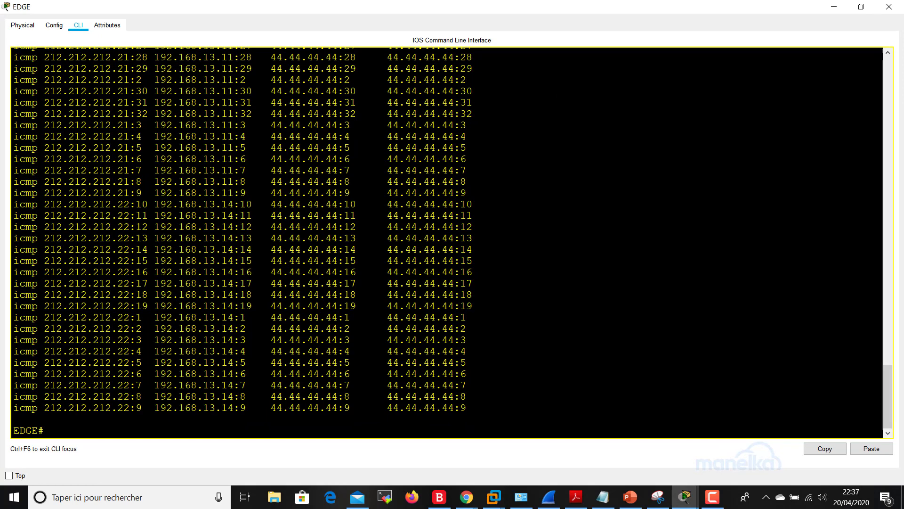
{"action": "key", "text": "Return"}
{"action": "key", "text": "Return"}
{"action": "key", "text": "Return"}
{"action": "key", "text": "Return"}
{"action": "key", "text": "Return"}
List the show ip nat options and display the EDGE router's NAT statistics with show ip nat statistics
{"action": "type", "text": "sho"}
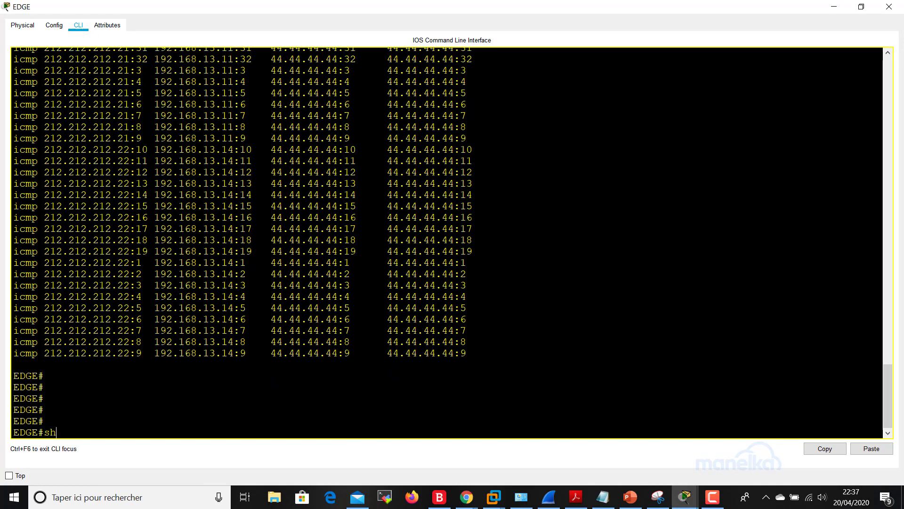
{"action": "key", "text": "Tab"}
{"action": "type", "text": "u"}
{"action": "key", "text": "BackSpace"}
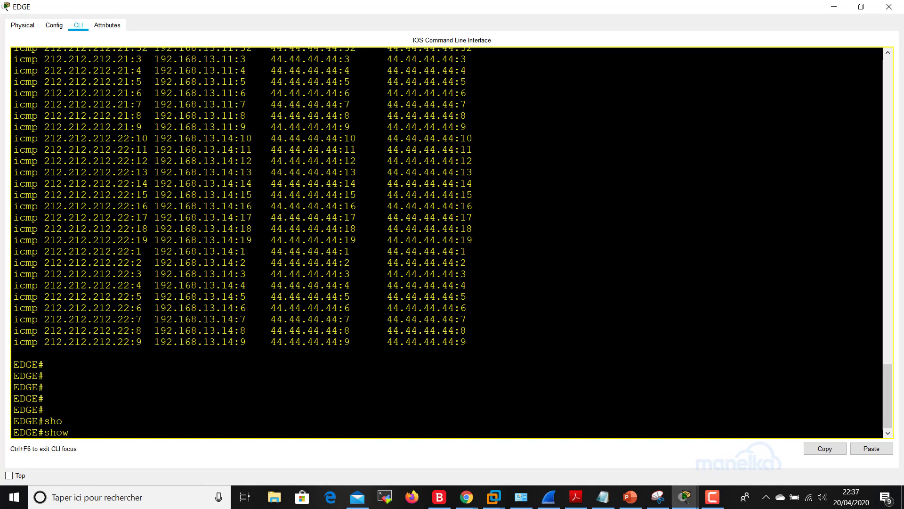
{"action": "type", "text": "ip na"}
{"action": "key", "text": "Tab"}
{"action": "type", "text": "?s"}
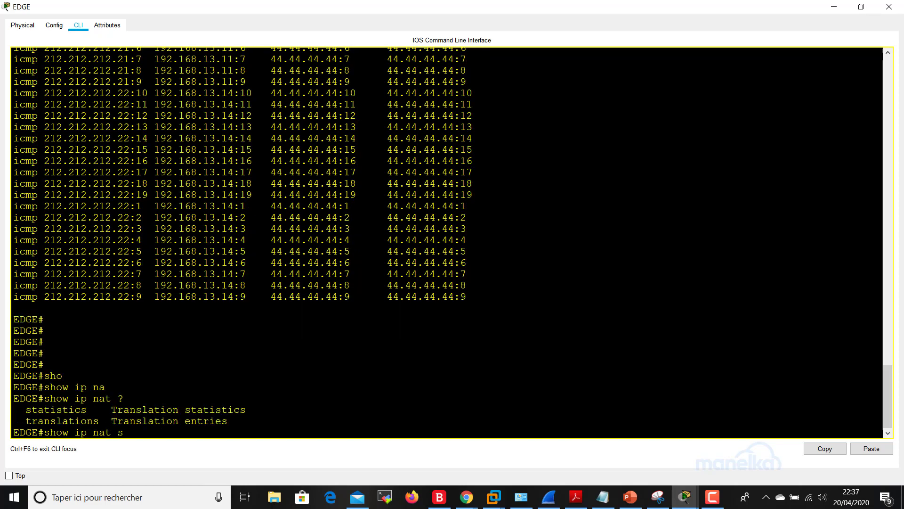
{"action": "key", "text": "Tab"}
{"action": "key", "text": "Return"}
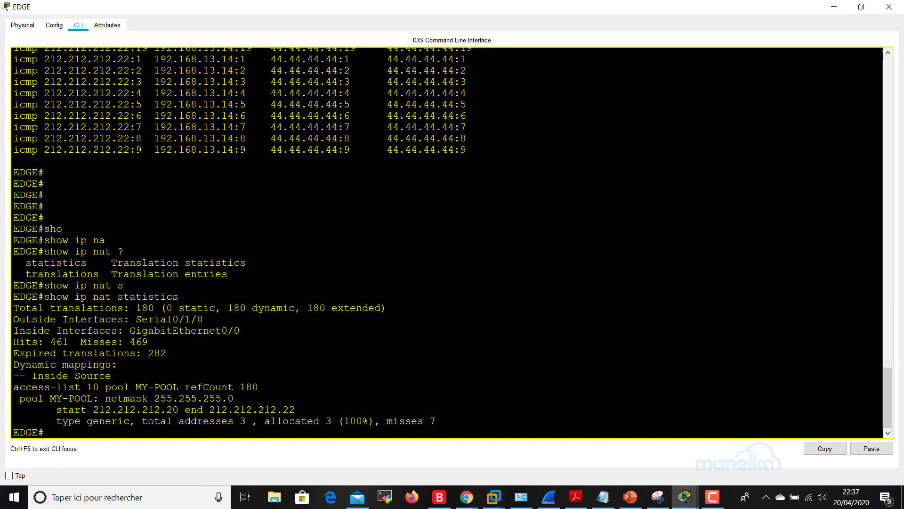
Examine the allocated address count and percentage for MY-POOL in the NAT statistics, and minimize the router's window
{"action": "left_click_drag", "start_coordinate": [264, 421], "coordinate": [331, 421]}
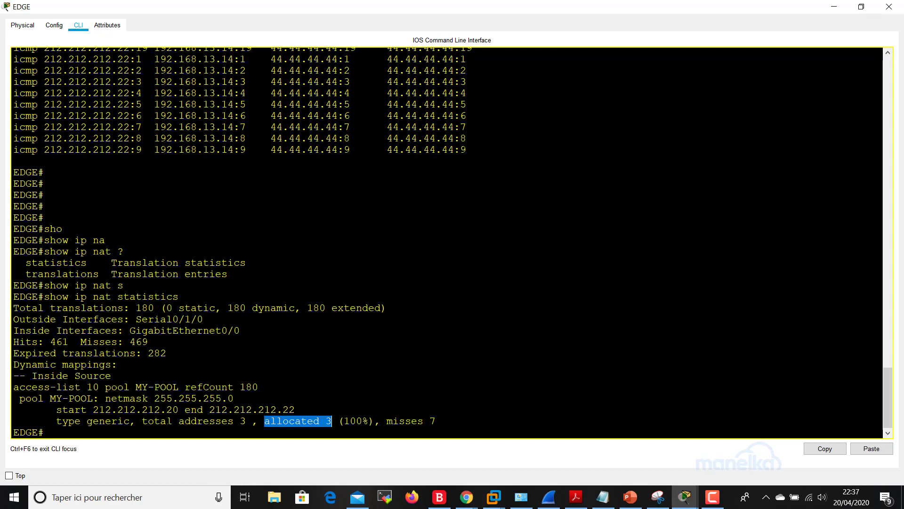
{"action": "left_click_drag", "start_coordinate": [246, 420], "coordinate": [338, 422]}
{"action": "left_click", "coordinate": [311, 421]}
{"action": "left_click_drag", "start_coordinate": [344, 421], "coordinate": [369, 420]}
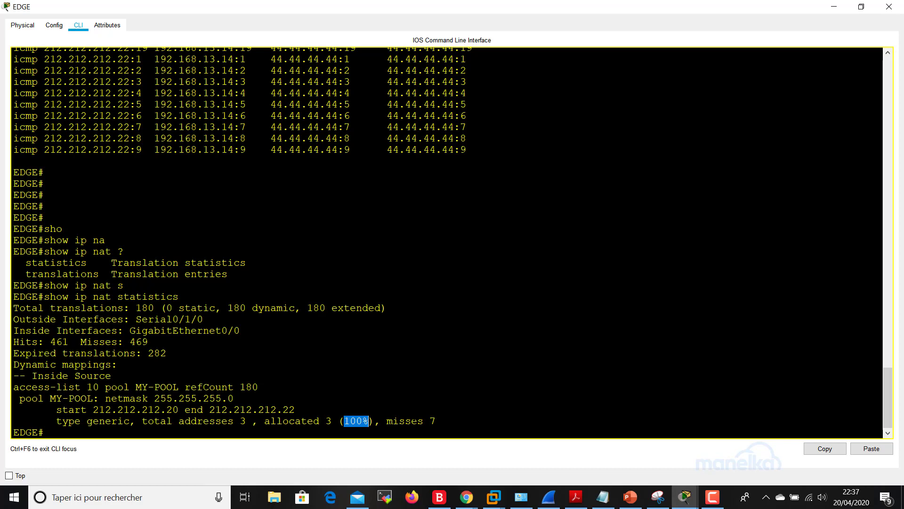
{"action": "double_click", "coordinate": [328, 421]}
{"action": "left_click", "coordinate": [835, 7]}
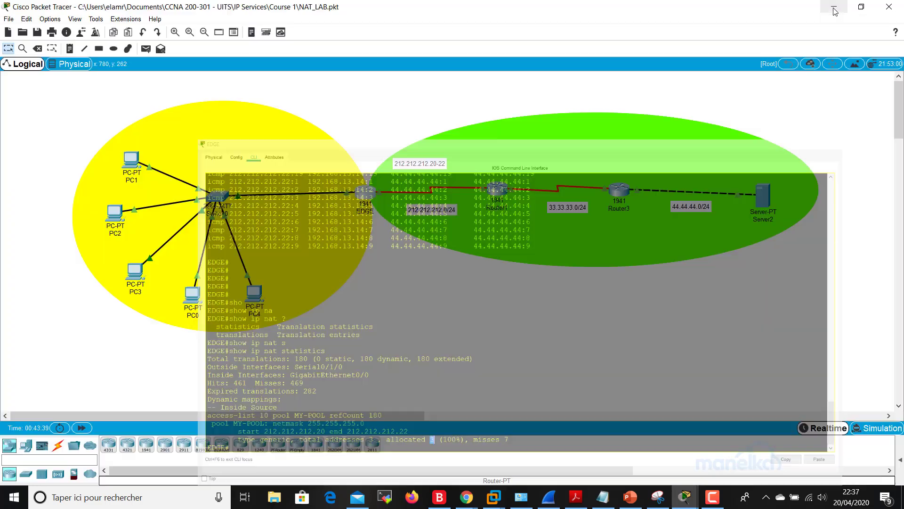
Stop the continuous ping in PC1's command prompt, add blank prompt lines and close its window
{"action": "left_click", "coordinate": [132, 161]}
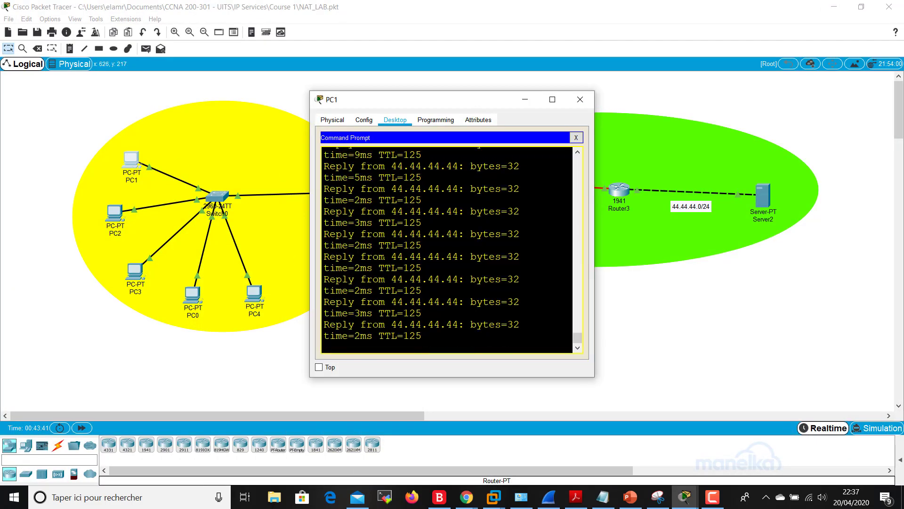
{"action": "left_click", "coordinate": [549, 97]}
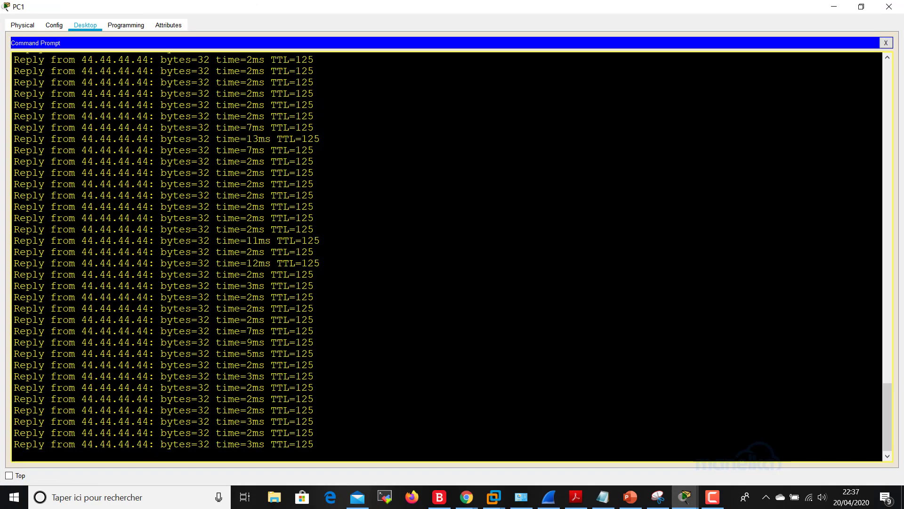
{"action": "key", "text": "ctrl+c"}
{"action": "key", "text": "Return"}
{"action": "key", "text": "Return"}
{"action": "key", "text": "Return"}
{"action": "key", "text": "Return"}
{"action": "key", "text": "Return"}
{"action": "key", "text": "Return"}
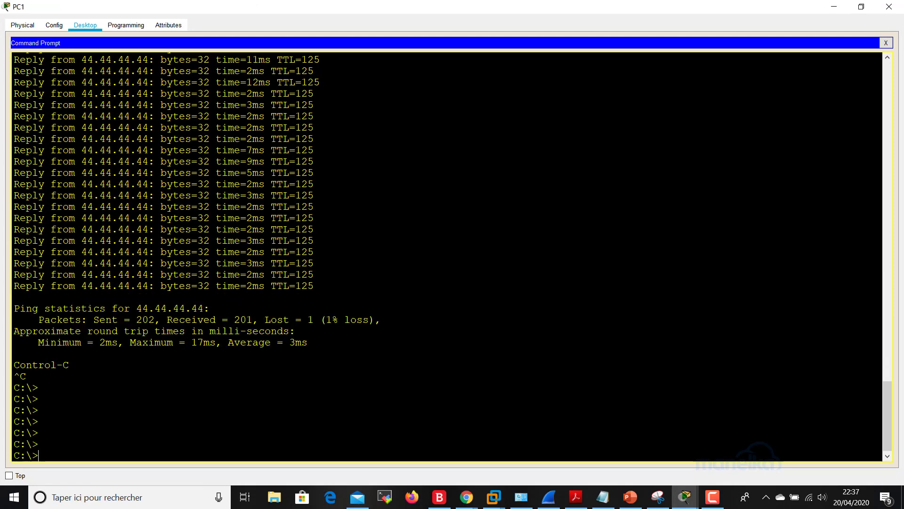
{"action": "left_click", "coordinate": [889, 6]}
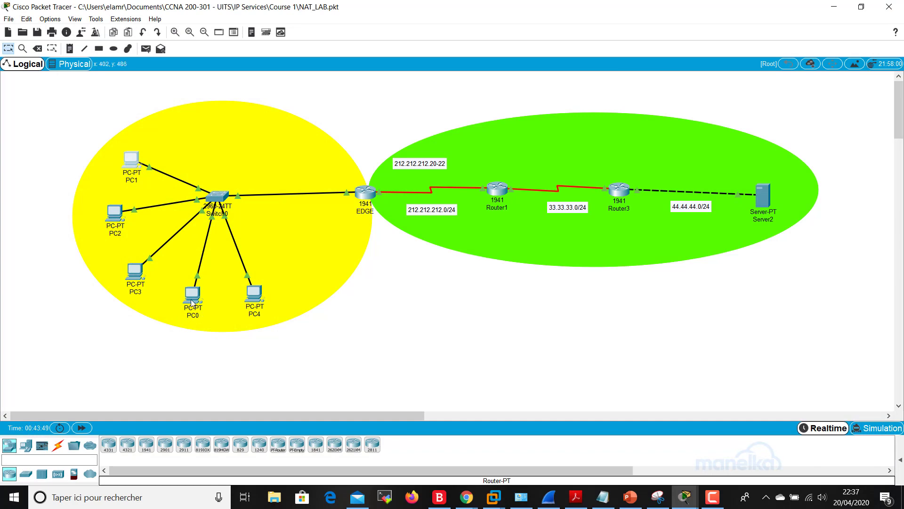
Reopen PC0's command prompt full screen, check the output of its running ping and close the window
{"action": "left_click", "coordinate": [192, 294]}
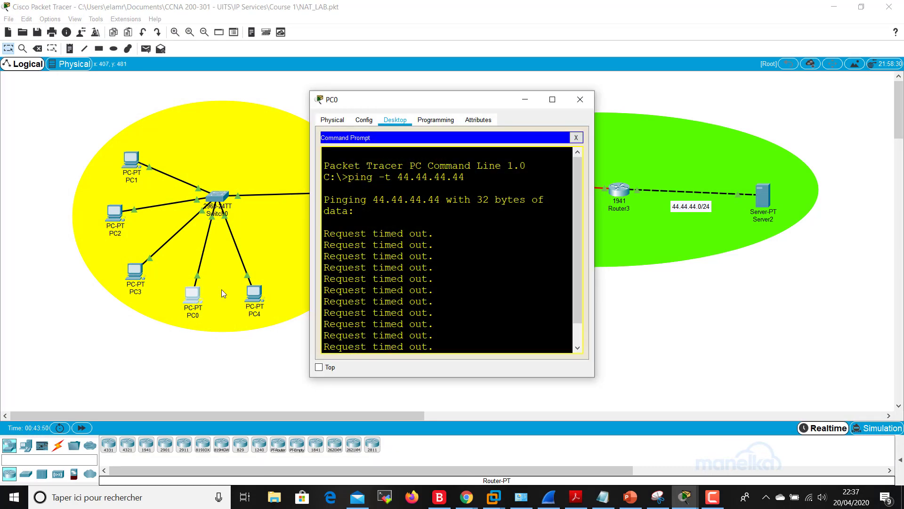
{"action": "left_click", "coordinate": [553, 100]}
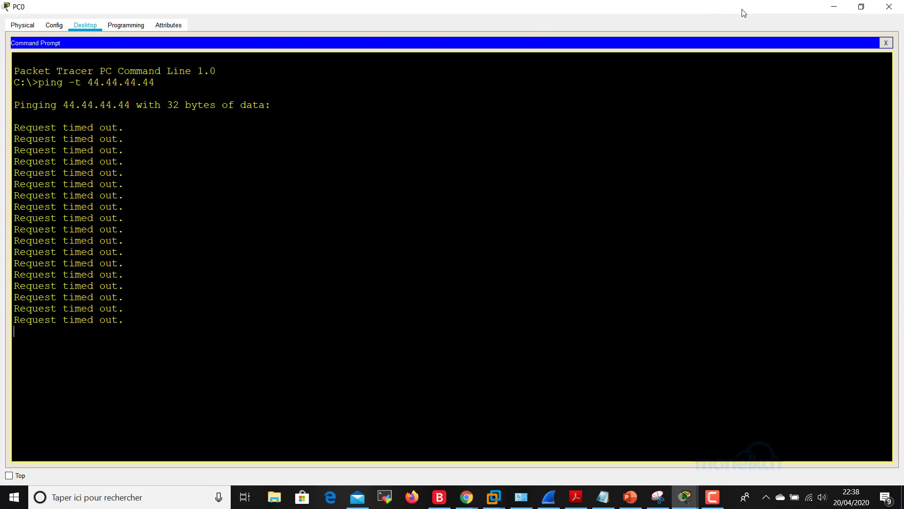
{"action": "left_click", "coordinate": [889, 6]}
Reopen the EDGE router's command line full screen and display the NAT statistics again with show ip nat statistics, separated by blank prompt lines
{"action": "left_click", "coordinate": [363, 192]}
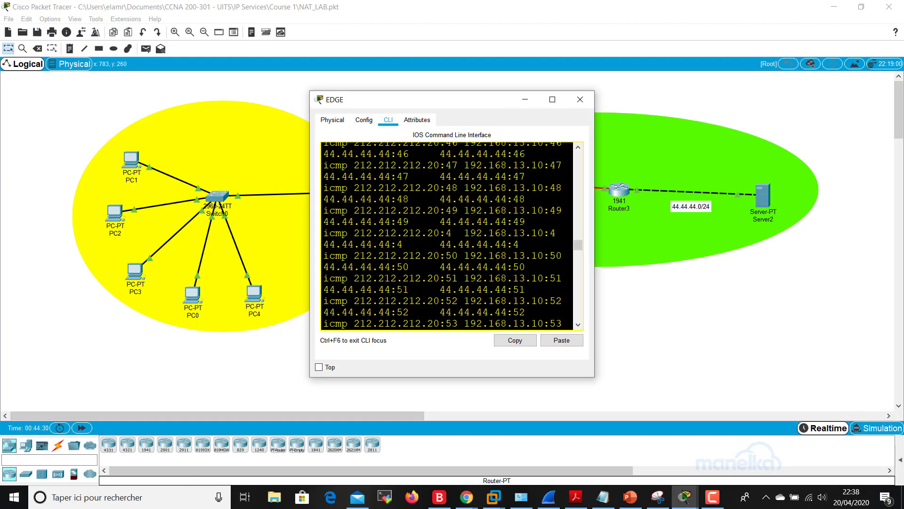
{"action": "left_click", "coordinate": [552, 99]}
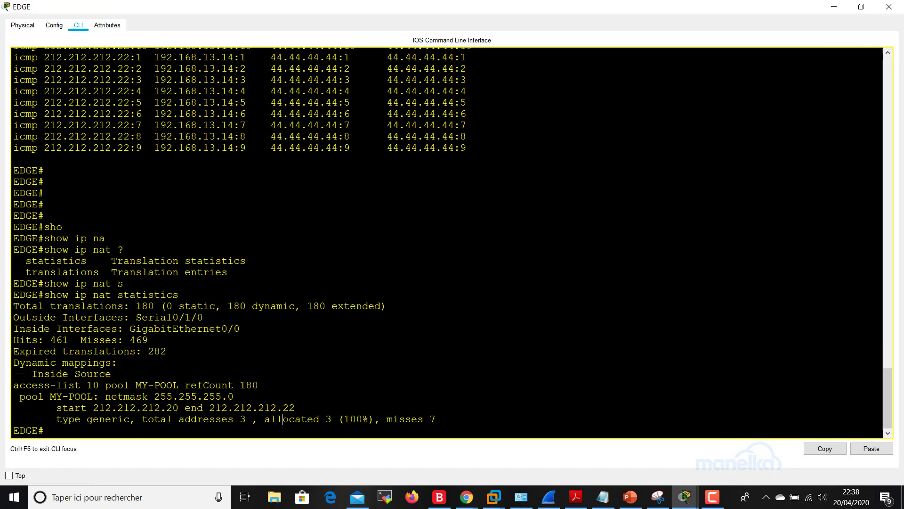
{"action": "key", "text": "Return"}
{"action": "key", "text": "Return"}
{"action": "key", "text": "Return"}
{"action": "key", "text": "Return"}
{"action": "key", "text": "Return"}
{"action": "key", "text": "Return"}
{"action": "key", "text": "Return"}
{"action": "key", "text": "Return"}
{"action": "key", "text": "Return"}
{"action": "key", "text": "Up"}
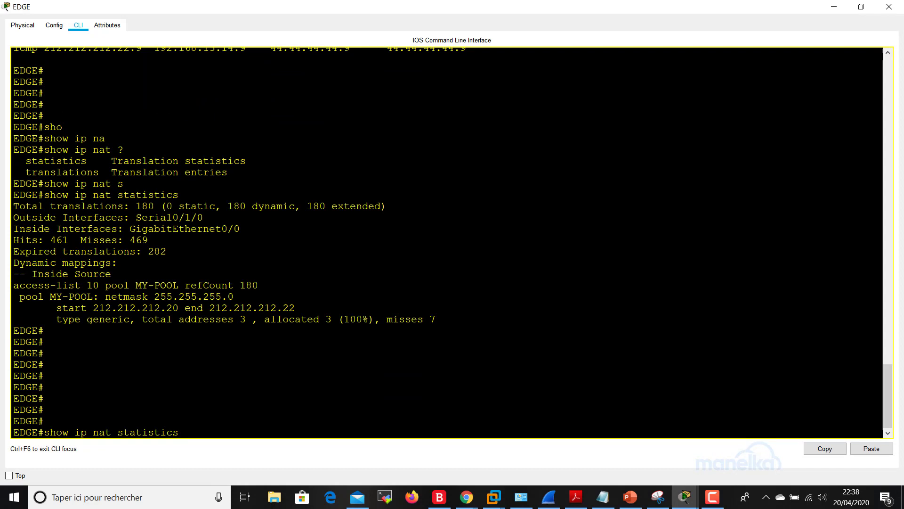
{"action": "key", "text": "Return"}
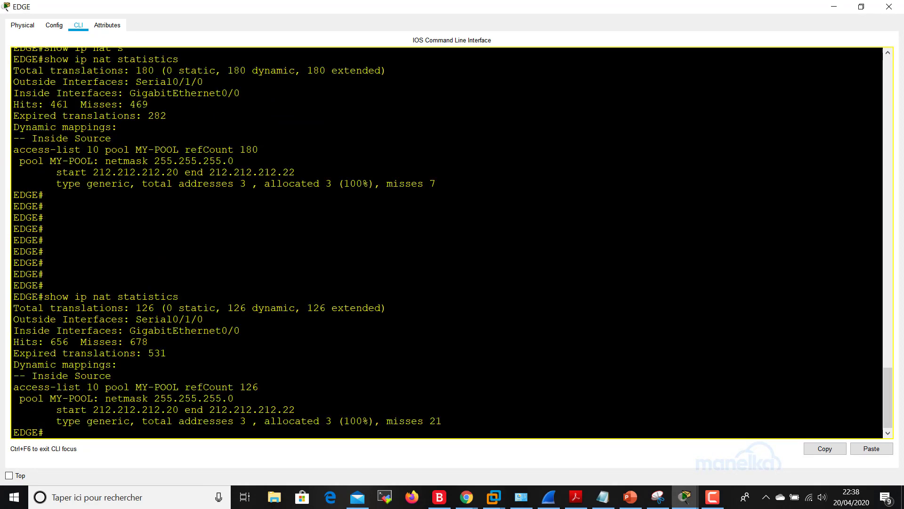
{"action": "key", "text": "Return"}
{"action": "key", "text": "Return"}
{"action": "key", "text": "Return"}
{"action": "key", "text": "Return"}
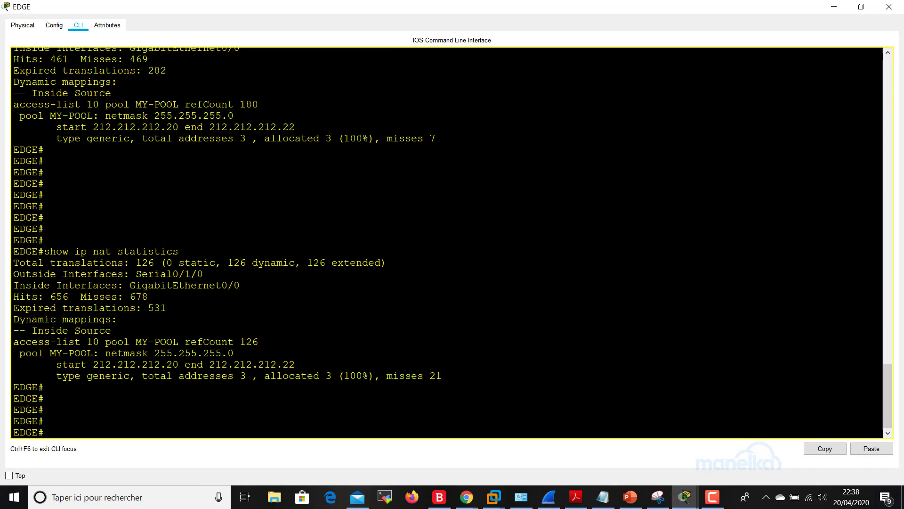
Enter clear ip nat translation at the EDGE prompt, listing the available options after clear ip nat and after translation
{"action": "type", "text": "cl"}
{"action": "key", "text": "Tab"}
{"action": "type", "text": "e"}
{"action": "key", "text": "Tab"}
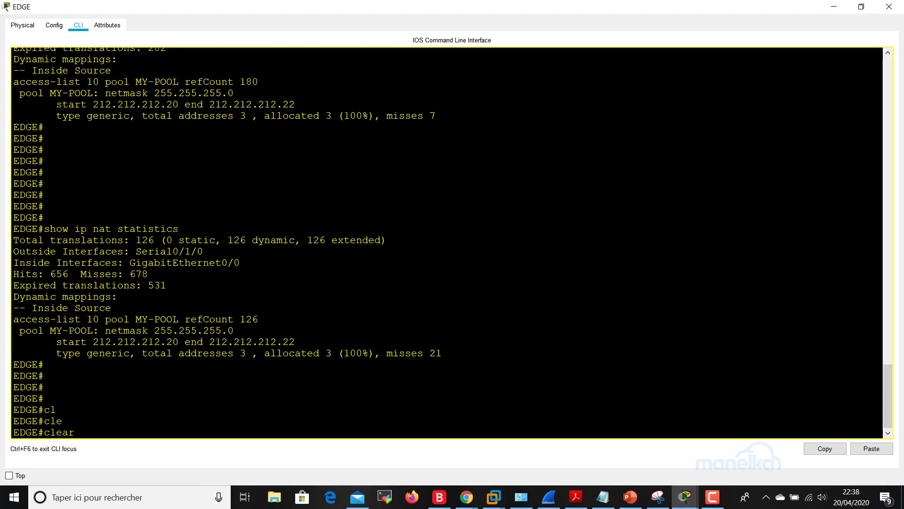
{"action": "type", "text": "ip n"}
{"action": "key", "text": "Tab"}
{"action": "type", "text": "?"}
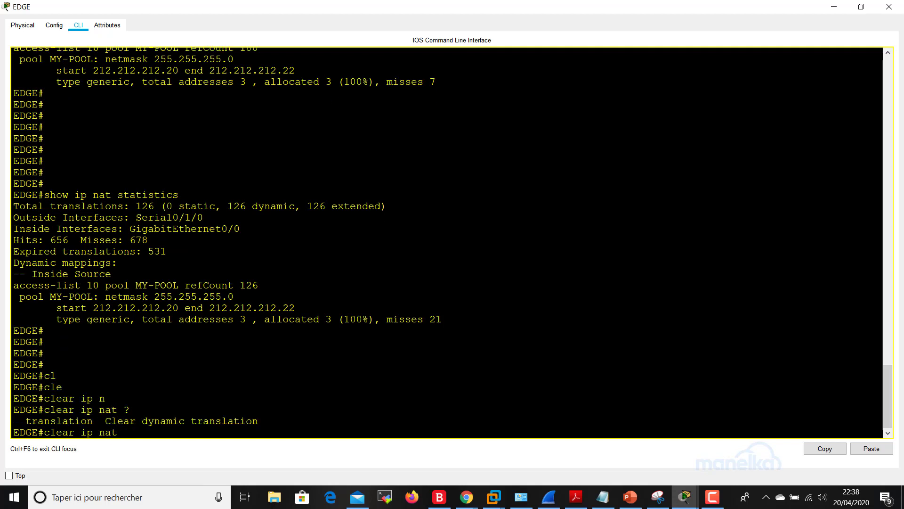
{"action": "type", "text": "tr"}
{"action": "key", "text": "Tab"}
{"action": "type", "text": "?"}
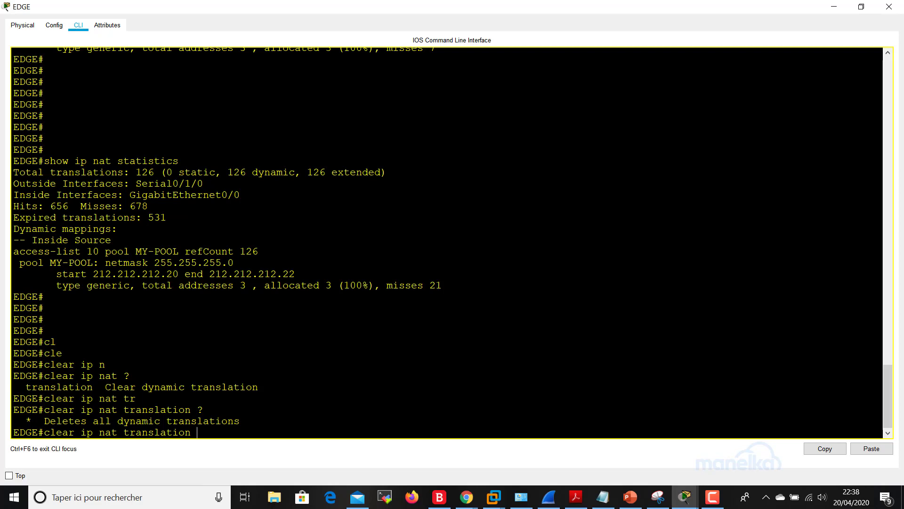
Delete all dynamic NAT translations on EDGE by running clear ip nat translation * twice, and minimize the router's window
{"action": "type", "text": "*"}
{"action": "key", "text": "Return"}
{"action": "key", "text": "Return"}
{"action": "key", "text": "Return"}
{"action": "key", "text": "Return"}
{"action": "key", "text": "Return"}
{"action": "key", "text": "Up"}
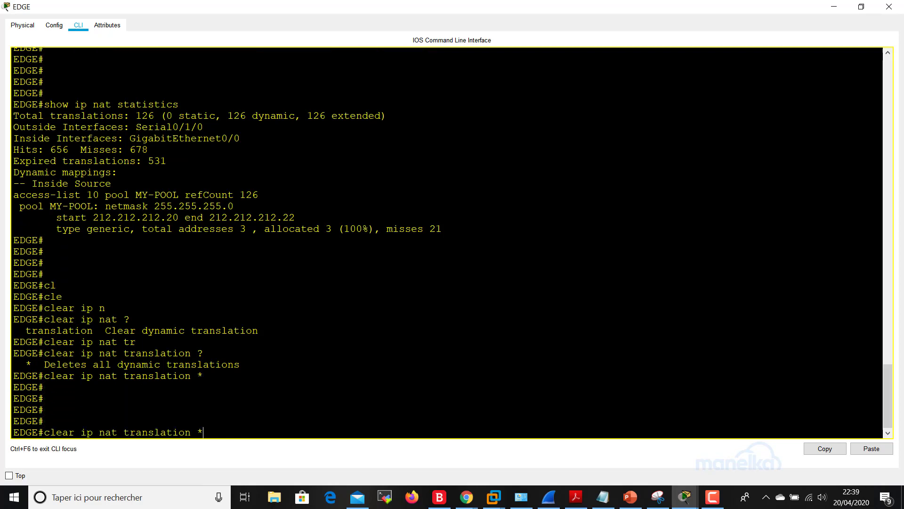
{"action": "key", "text": "Return"}
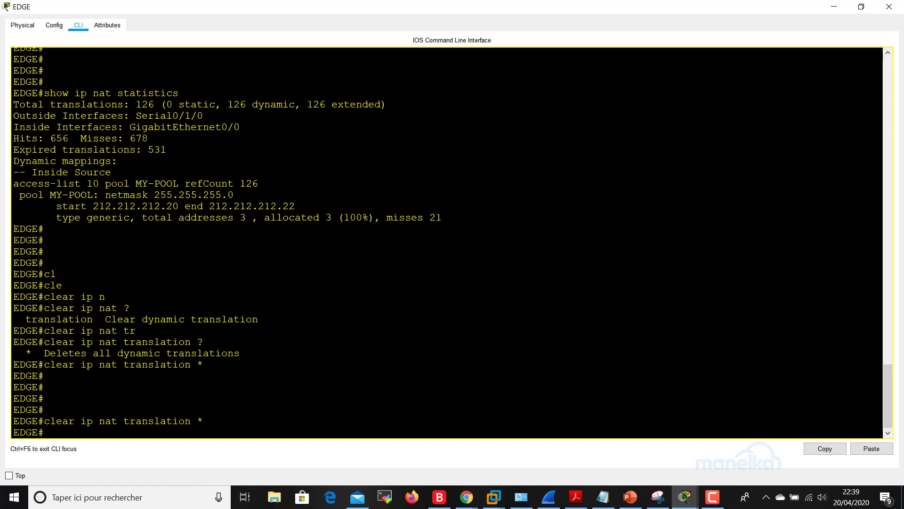
{"action": "left_click", "coordinate": [834, 7]}
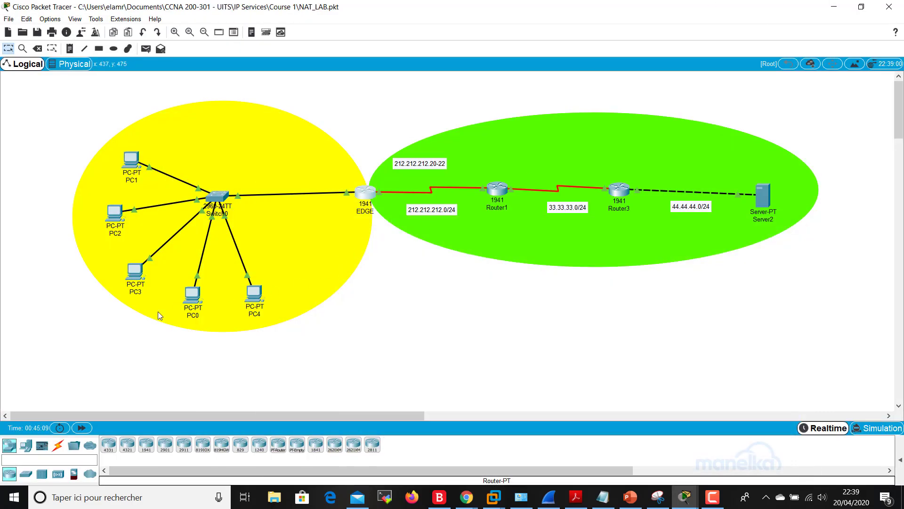
Open PC0's command prompt full screen, examine the replies to its continuous ping of 44.44.44.44, and close the prompt and the PC0 window
{"action": "left_click", "coordinate": [192, 299]}
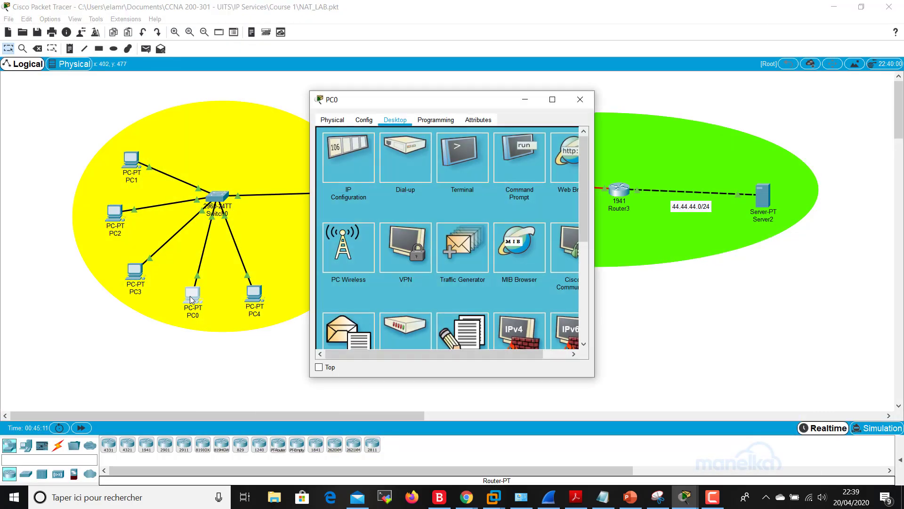
{"action": "left_click", "coordinate": [505, 175]}
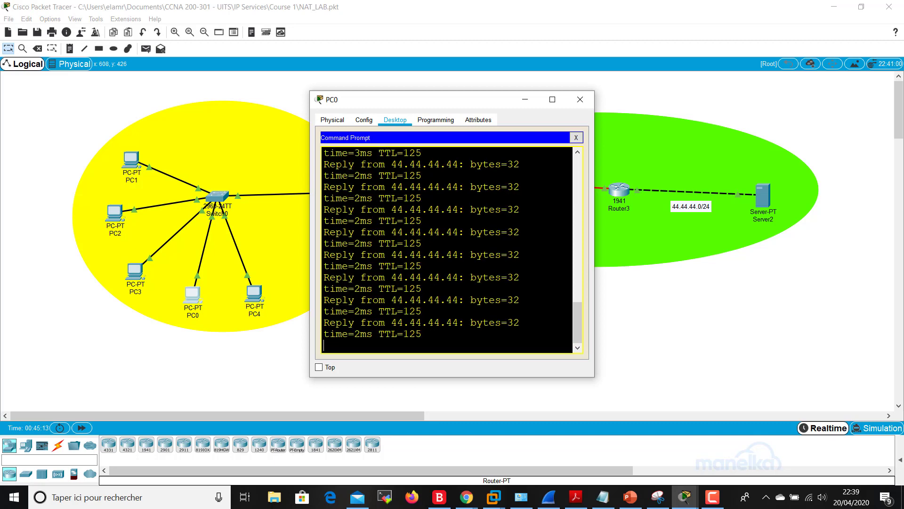
{"action": "left_click", "coordinate": [552, 99]}
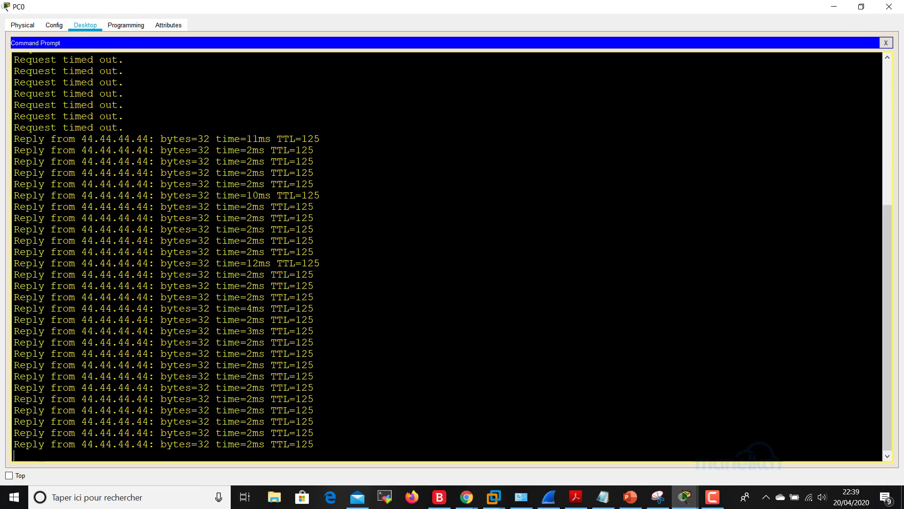
{"action": "left_click_drag", "start_coordinate": [93, 149], "coordinate": [292, 420]}
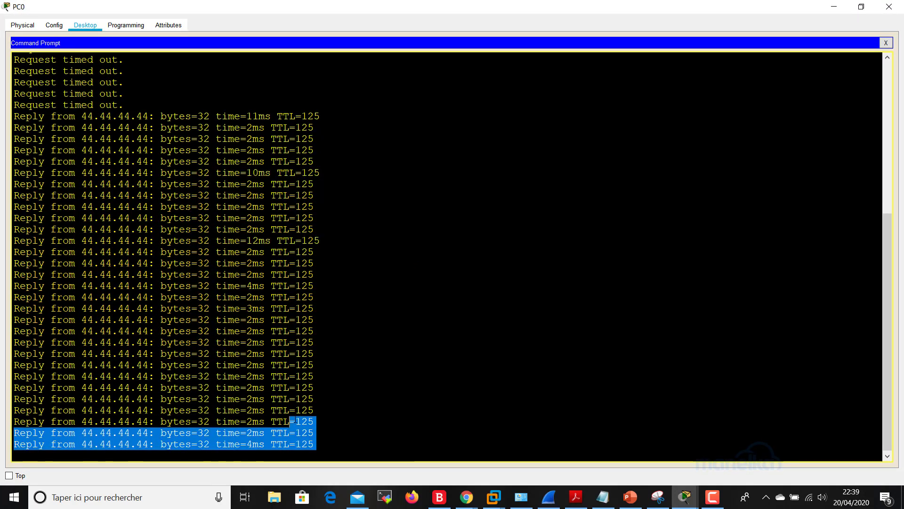
{"action": "left_click", "coordinate": [301, 394]}
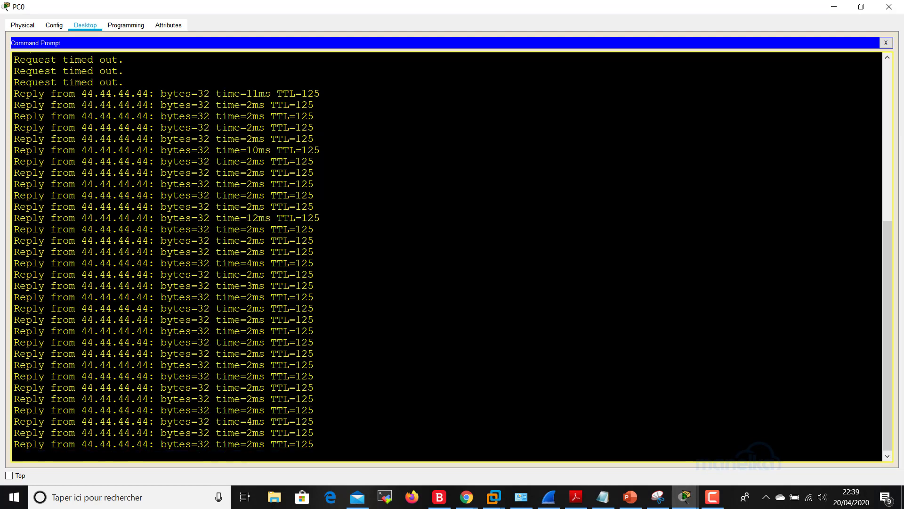
{"action": "scroll", "coordinate": [447, 257], "scroll_direction": "up", "scroll_amount": 4}
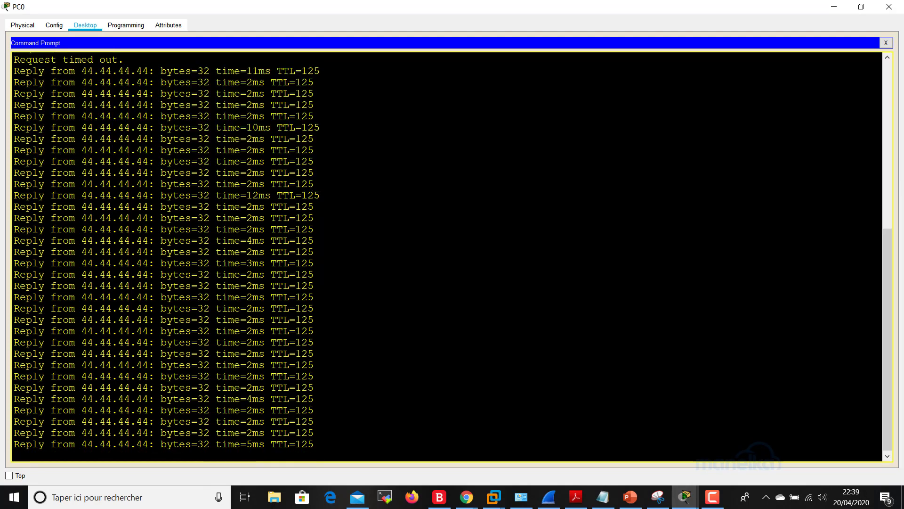
{"action": "scroll", "coordinate": [447, 257], "scroll_direction": "up", "scroll_amount": 3}
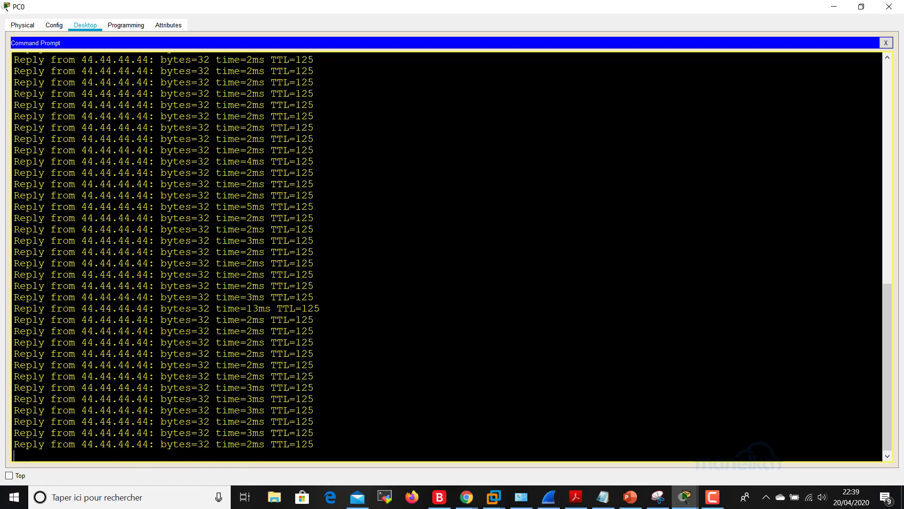
{"action": "left_click_drag", "start_coordinate": [302, 376], "coordinate": [92, 174]}
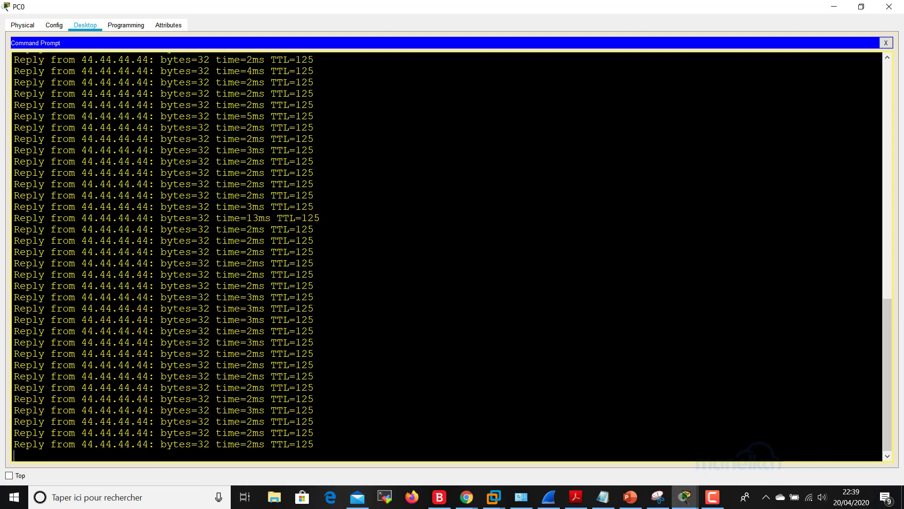
{"action": "left_click", "coordinate": [886, 43]}
{"action": "left_click", "coordinate": [889, 6]}
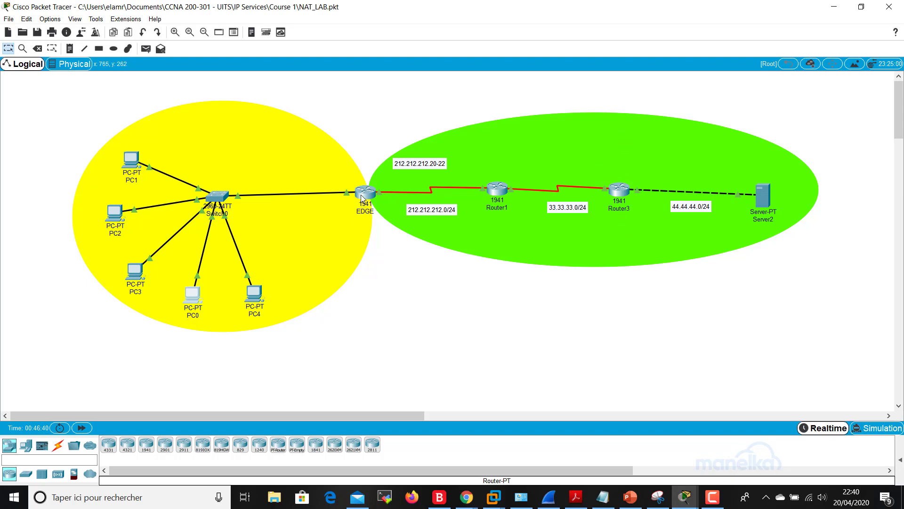
{"action": "mouse_move", "coordinate": [361, 194]}
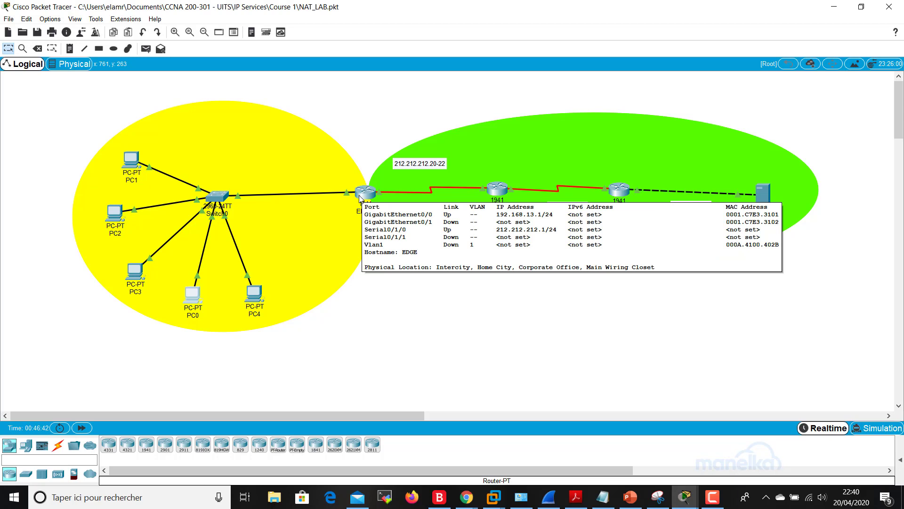